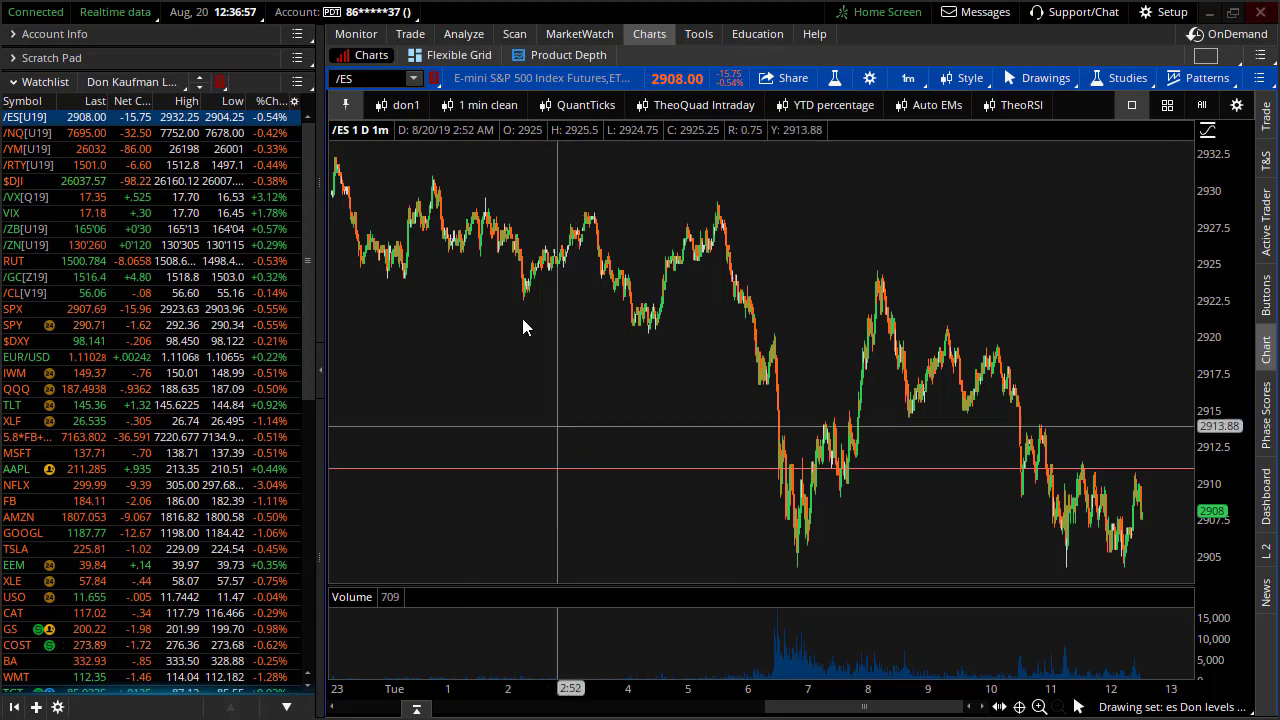
Glance at the /ES futures option chain, then return to the /ES 9M 1D chart.
left_click(410, 33)
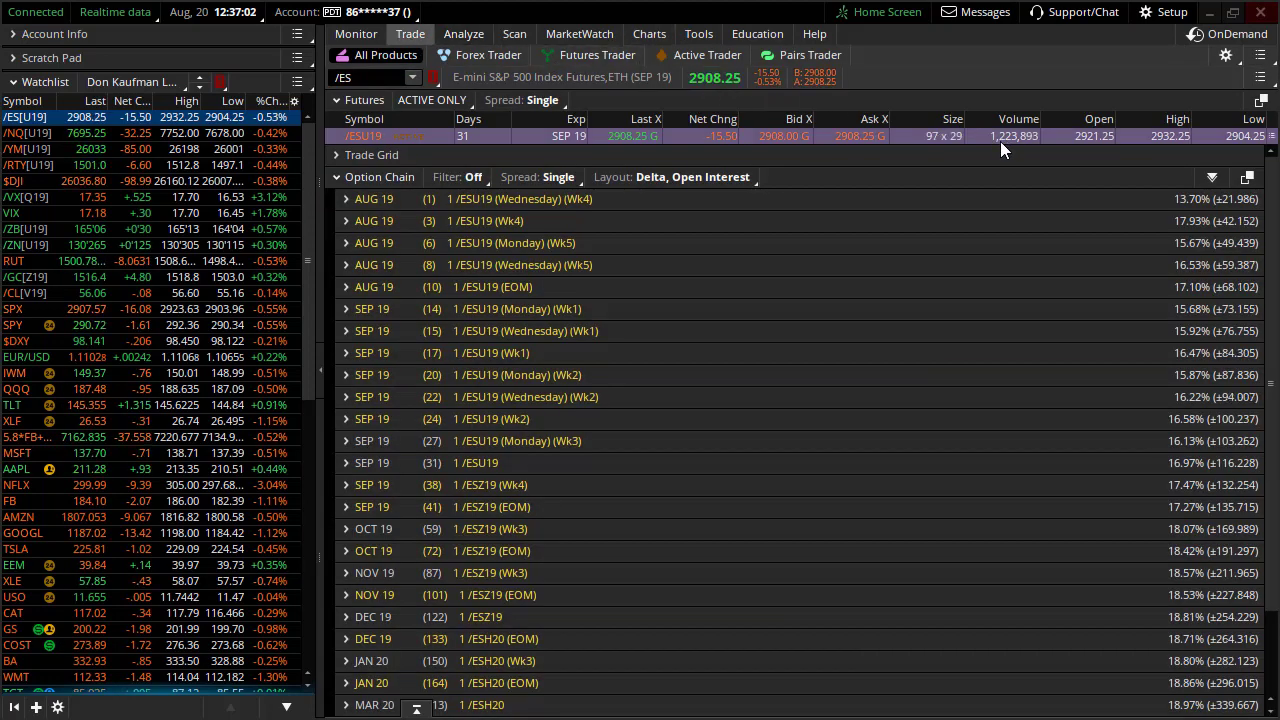
left_click(649, 34)
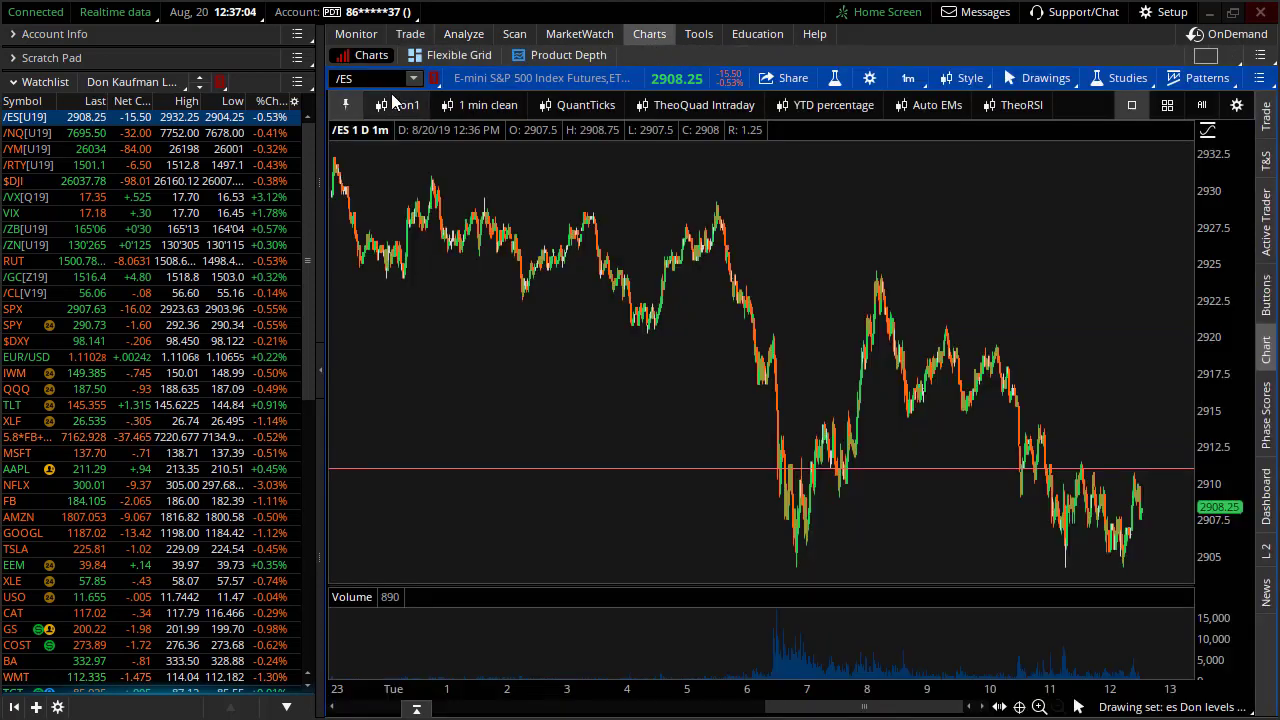
left_click_drag(1260, 467, 1250, 467)
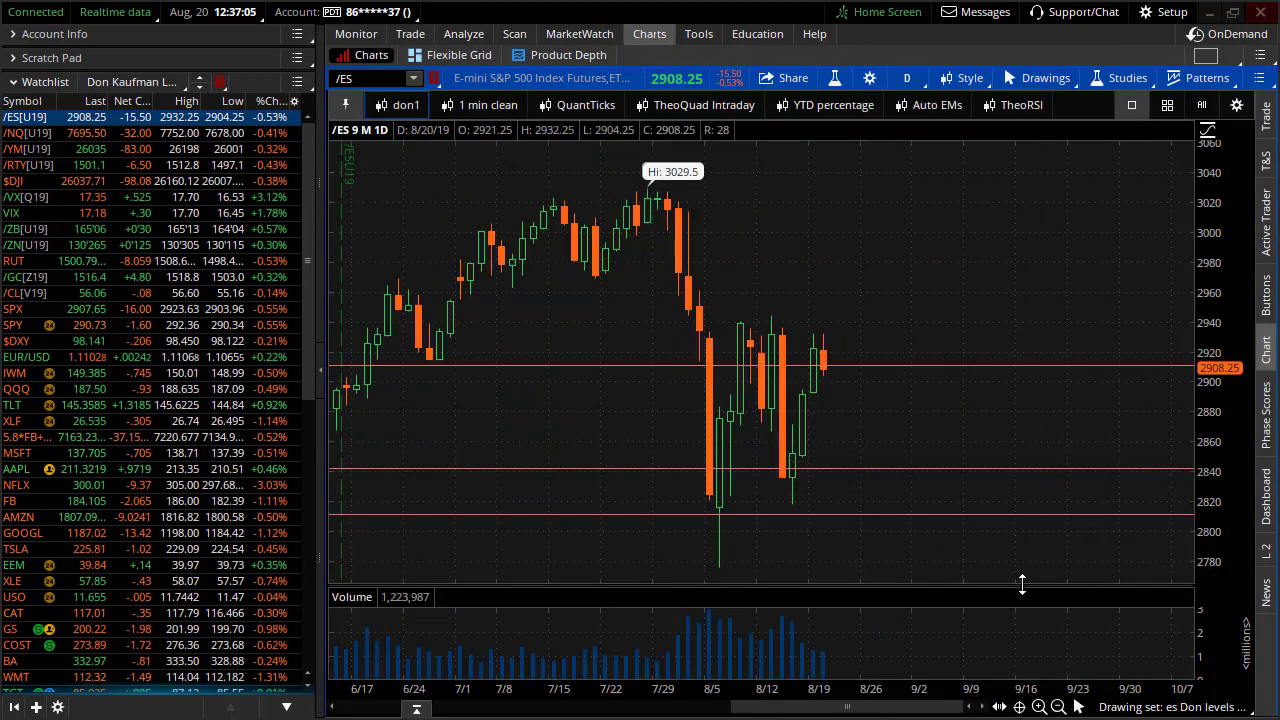
left_click_drag(1020, 588, 1029, 320)
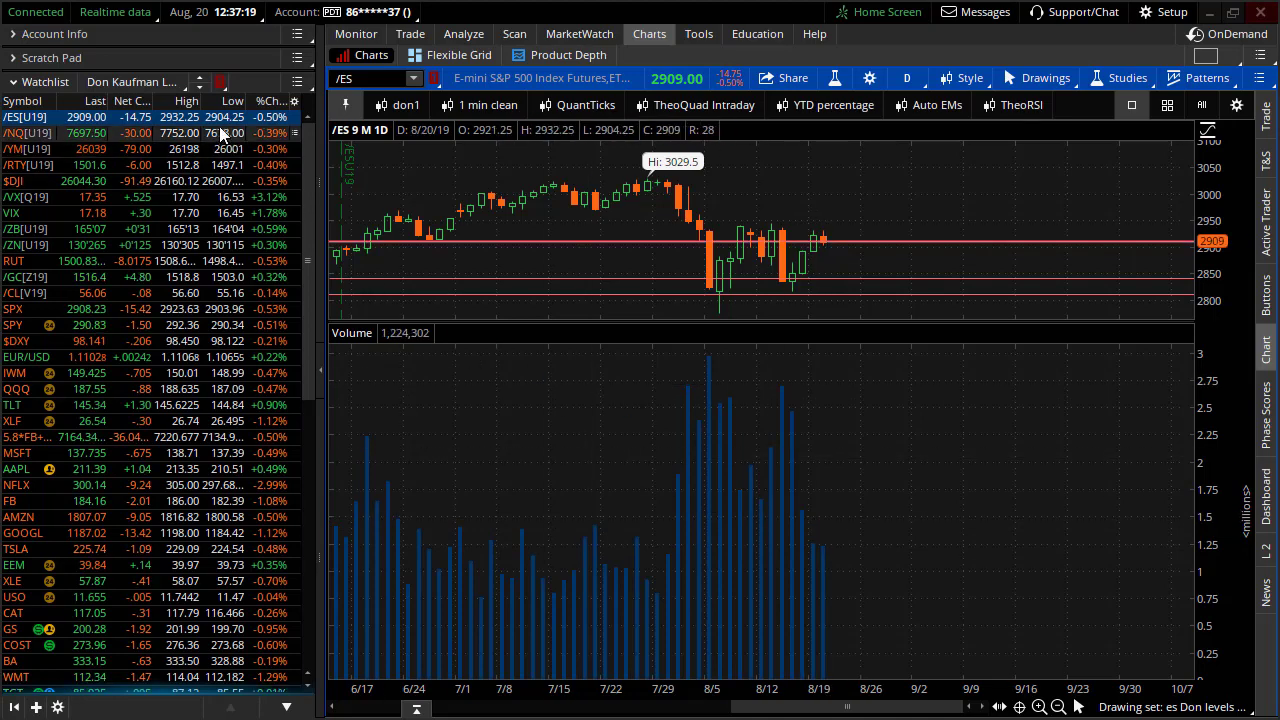
left_click(461, 106)
left_click_drag(860, 326, 830, 586)
left_click_drag(738, 580, 1188, 578)
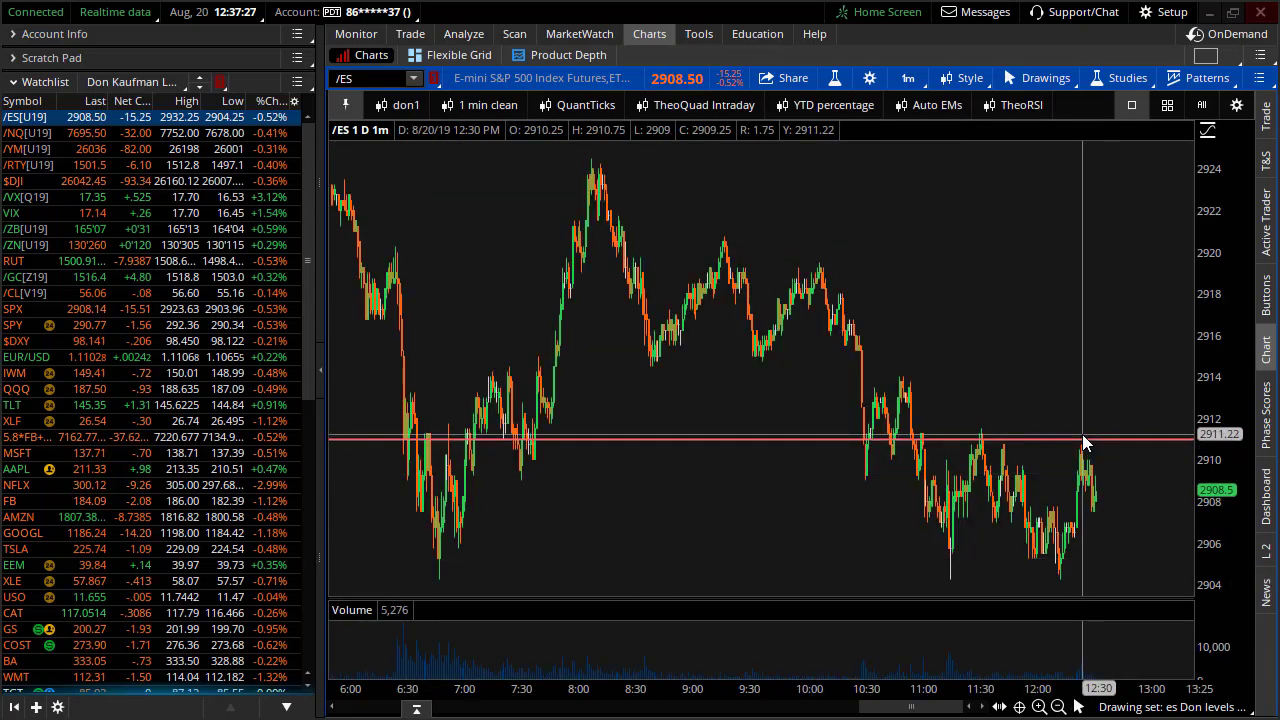
left_click(395, 105)
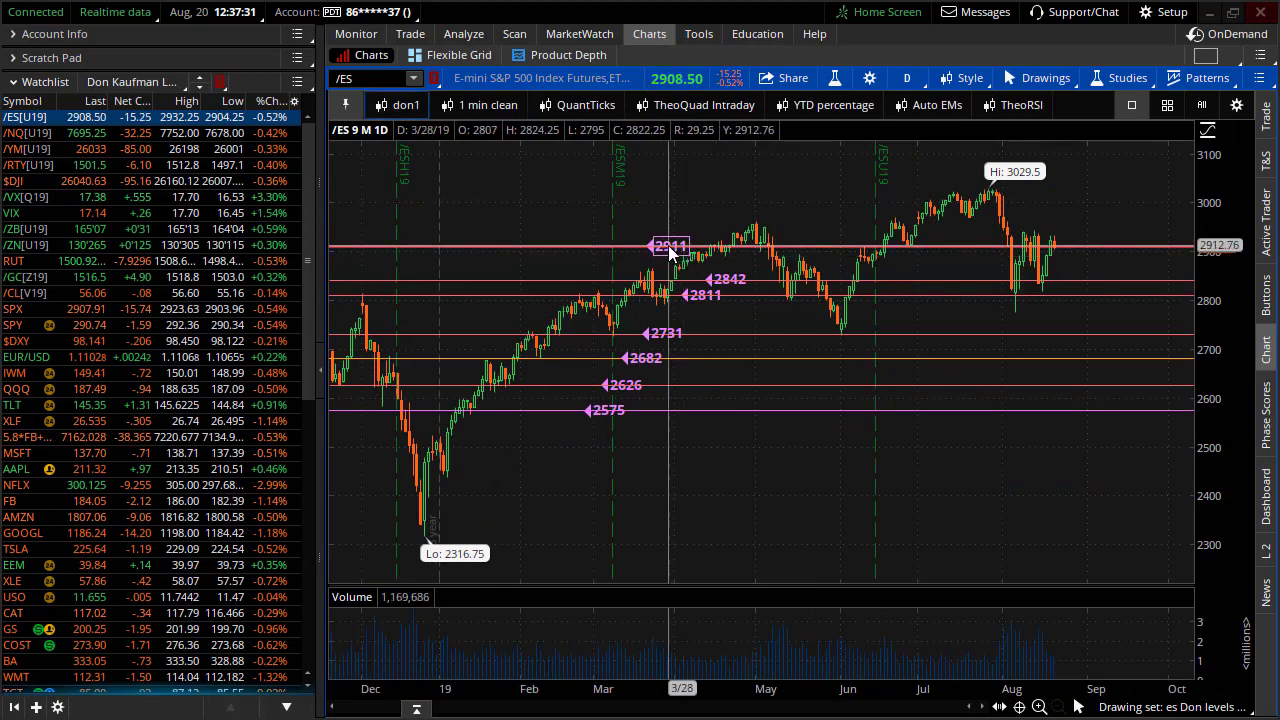
mouse_move(734, 292)
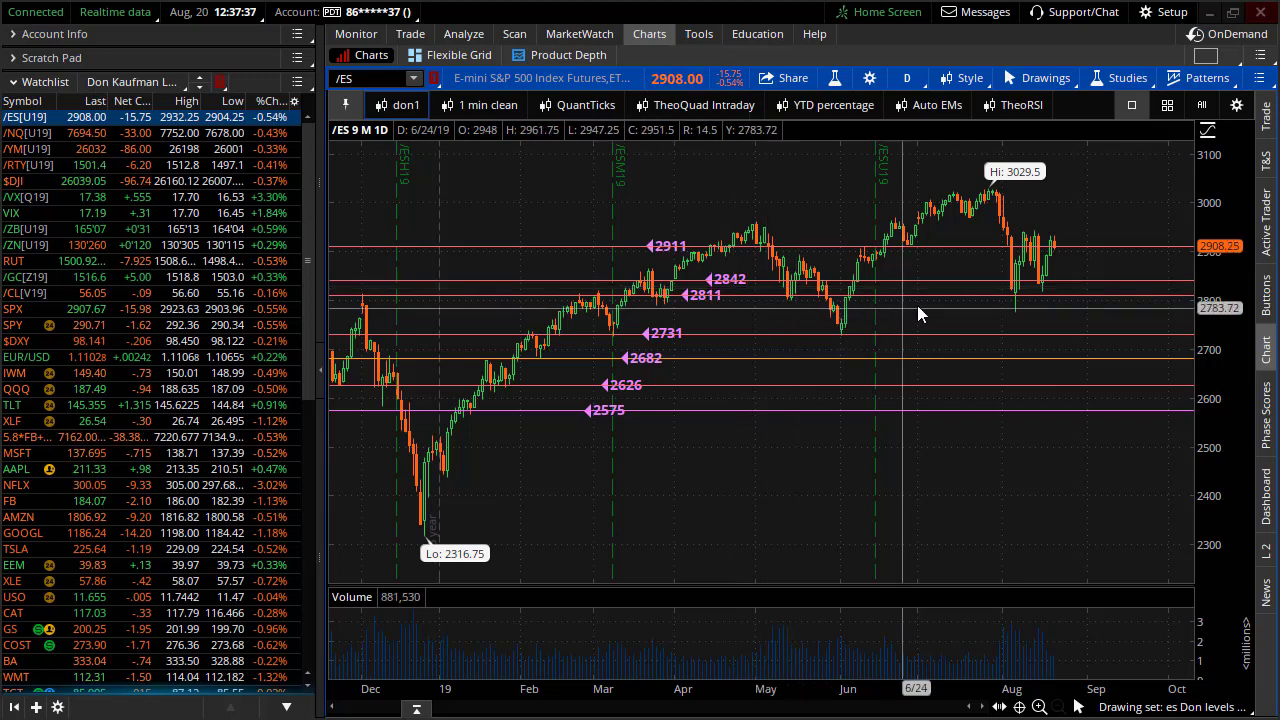
scroll(900, 330, "up", 5)
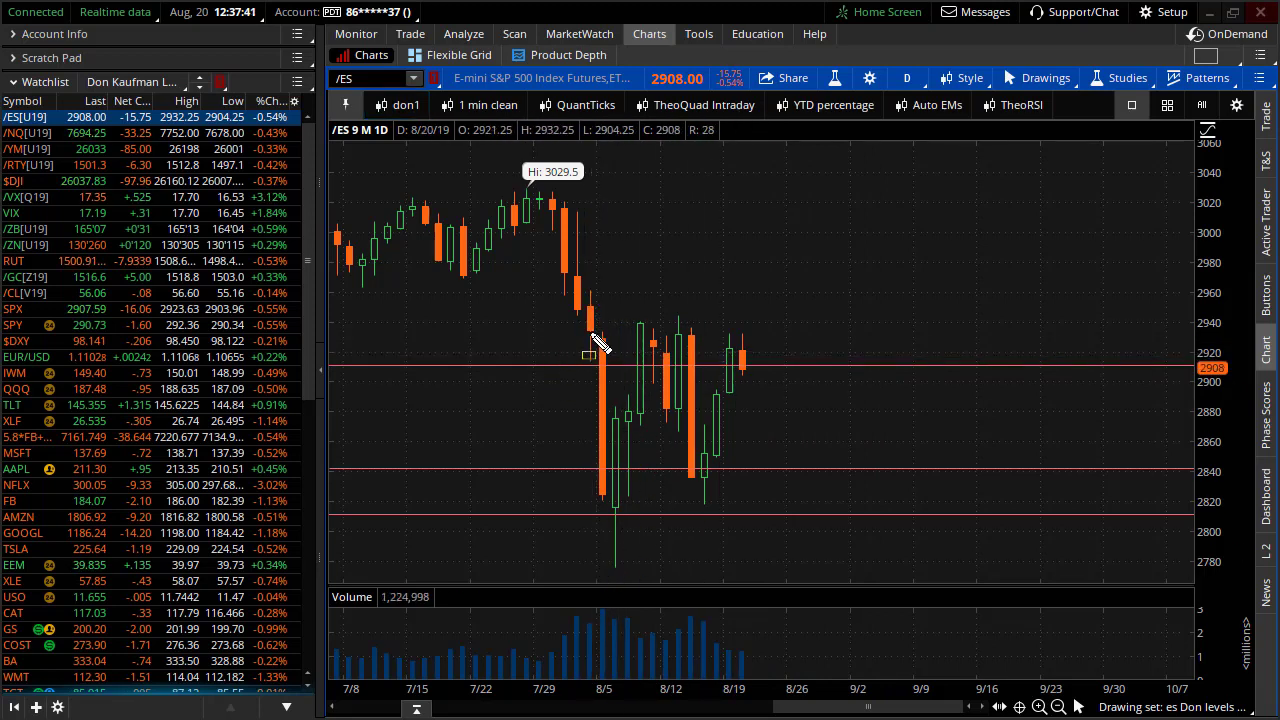
mouse_move(580, 332)
left_mouse_down()
mouse_move(786, 518)
mouse_move(786, 507)
left_mouse_up()
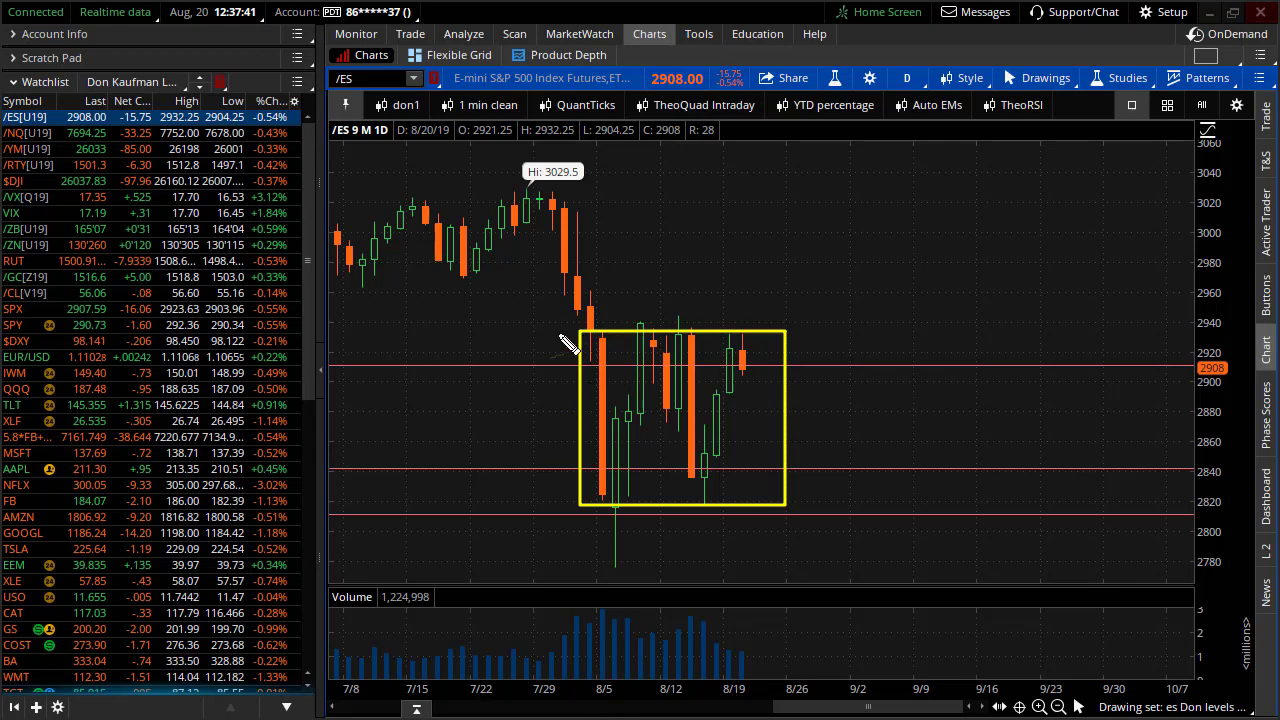
mouse_move(584, 338)
left_mouse_down()
mouse_move(613, 514)
mouse_move(704, 430)
mouse_move(752, 335)
mouse_move(777, 502)
left_mouse_up()
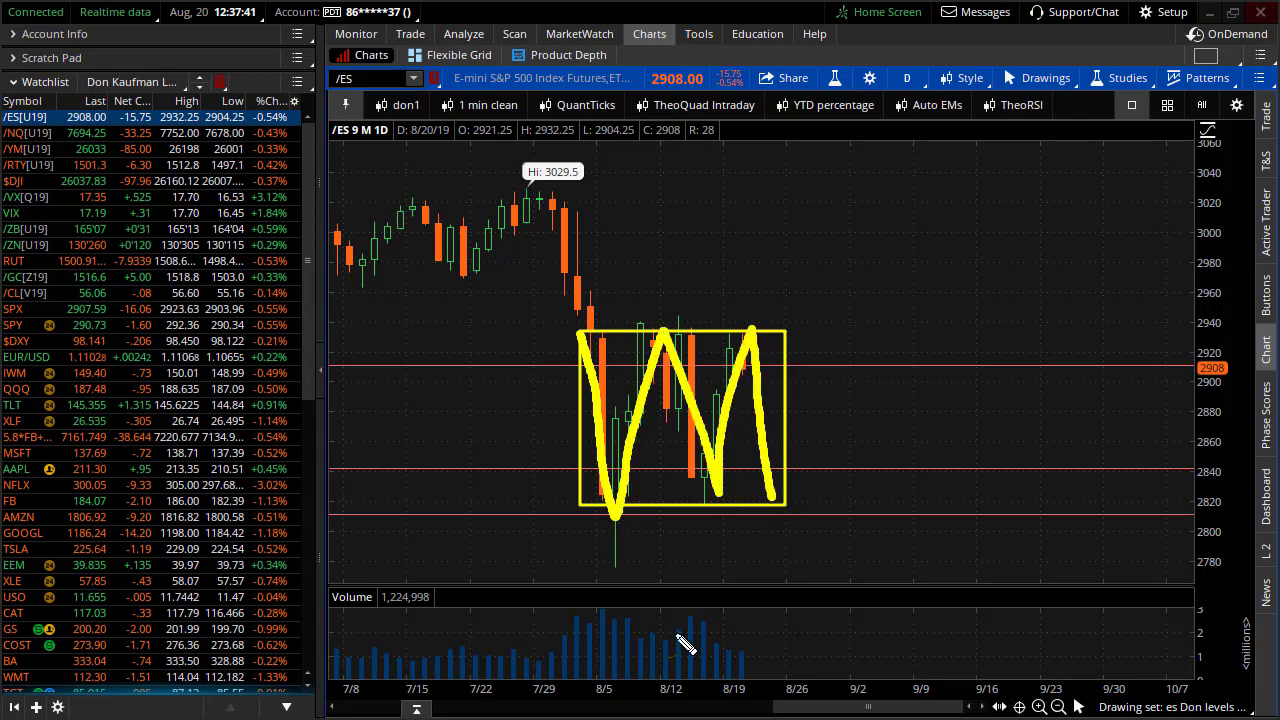
key("Escape")
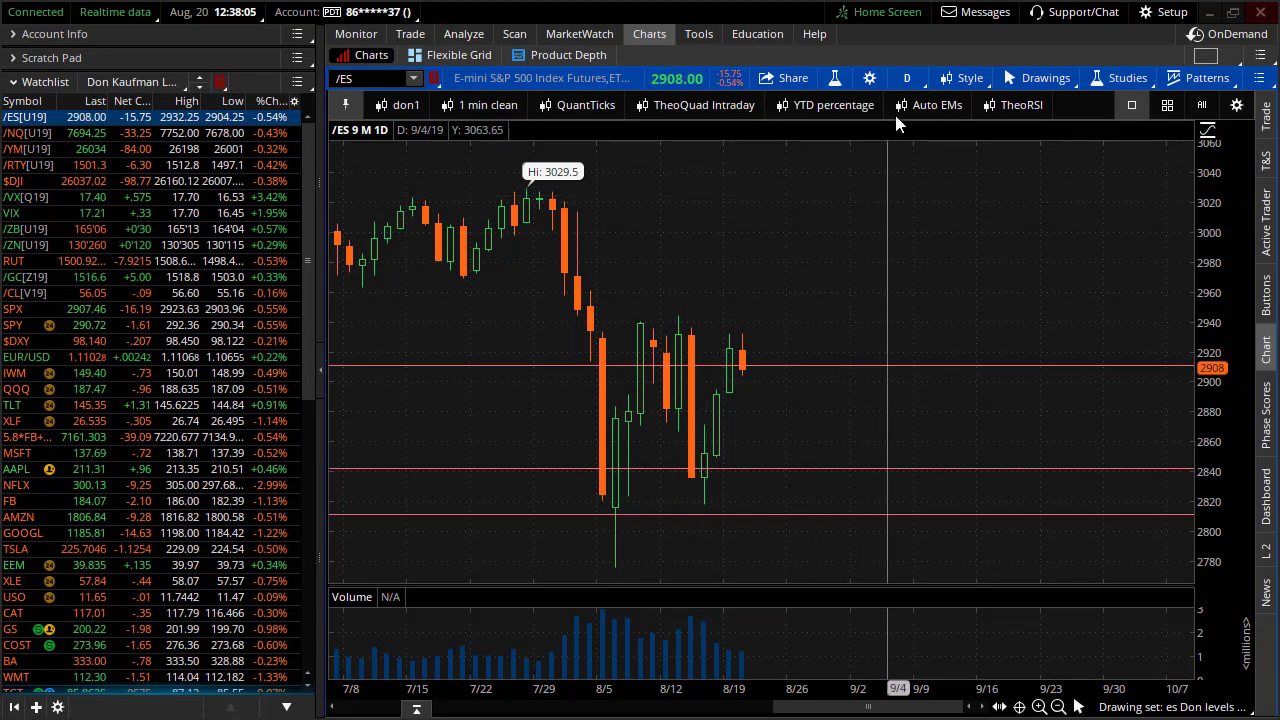
Switch /ES to the 3 Y : 1D timeframe and zoom to August 2018–February 2019.
left_click(905, 78)
left_click(900, 287)
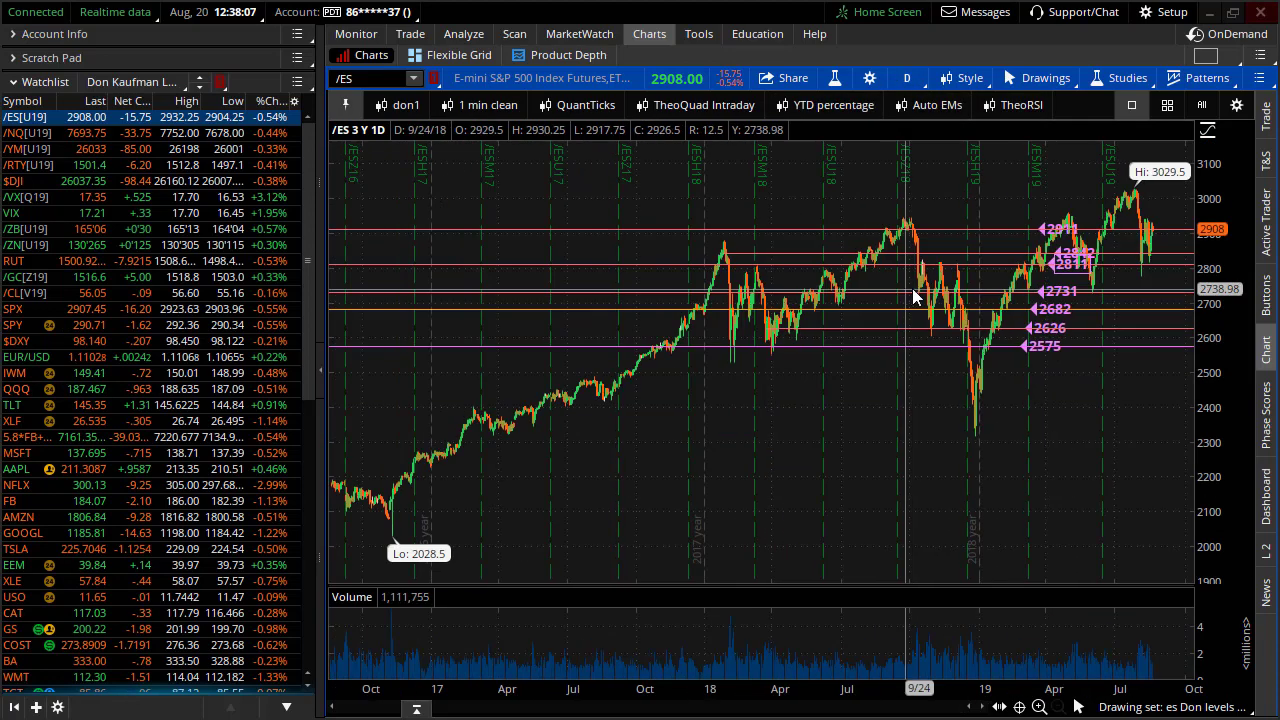
left_click_drag(890, 386, 1011, 403)
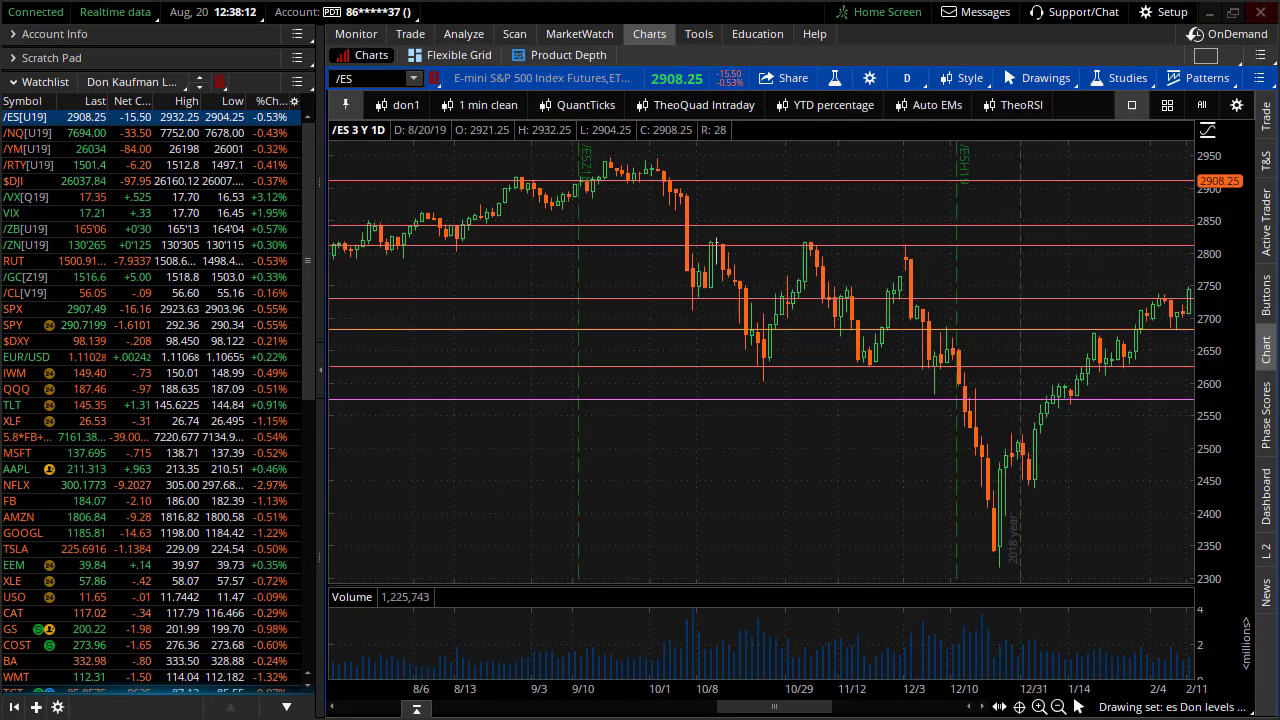
Box the October 2018 drop, late-2018 range and December selloff, then clear the marks.
mouse_move(648, 174)
left_mouse_down()
mouse_move(686, 206)
mouse_move(711, 272)
left_mouse_up()
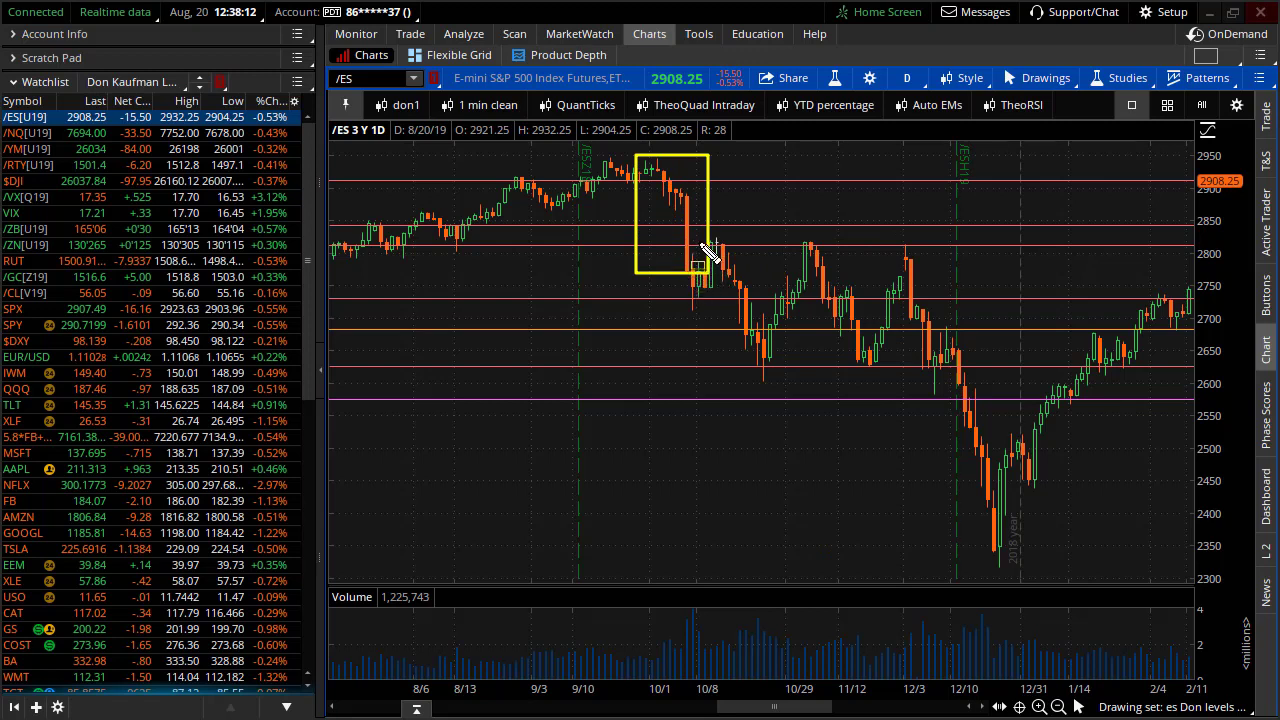
left_click_drag(742, 270, 953, 378)
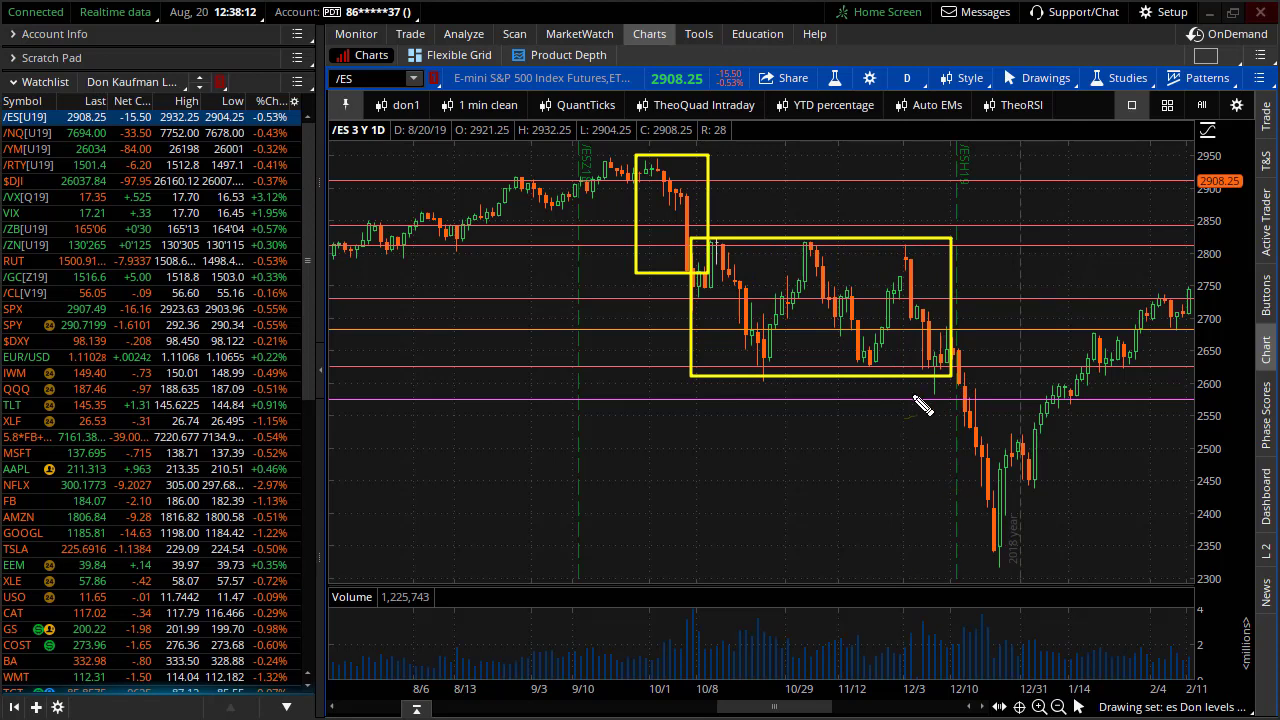
left_click_drag(951, 369, 995, 525)
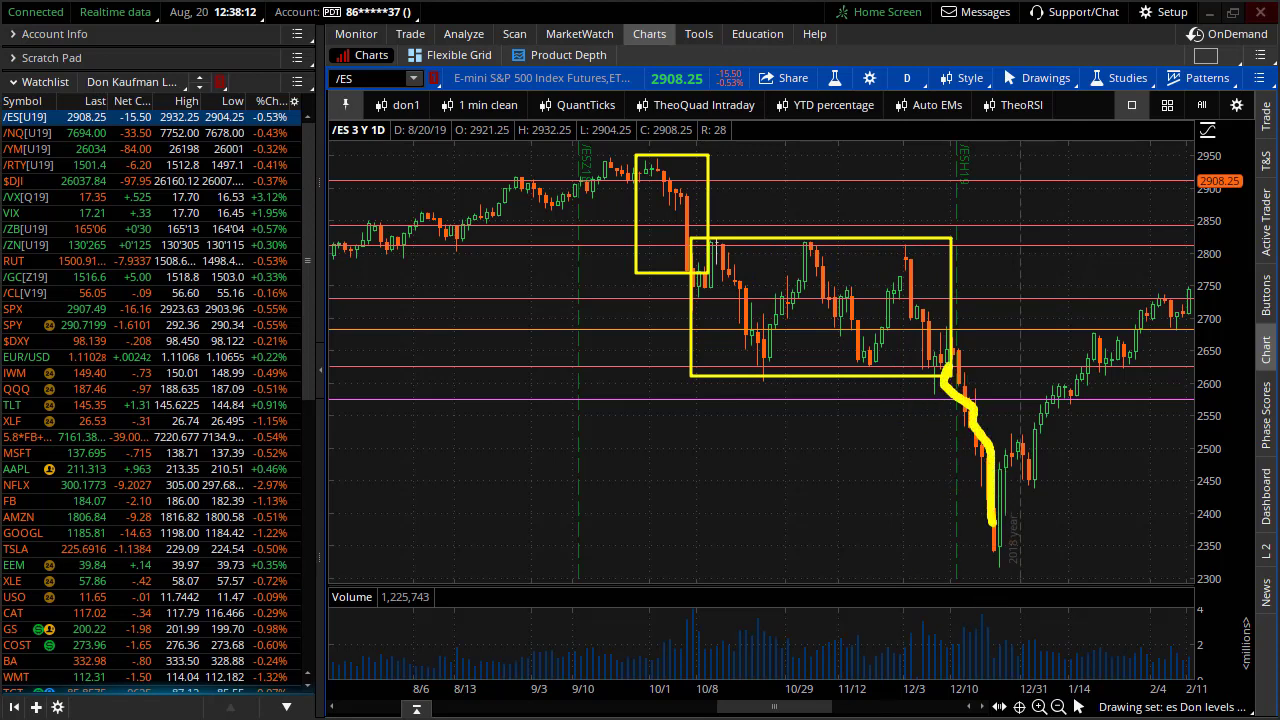
key("Escape")
Scroll to recent months and box the August 2019 trading range and a smaller area inside it.
scroll(922, 506, "down", 10)
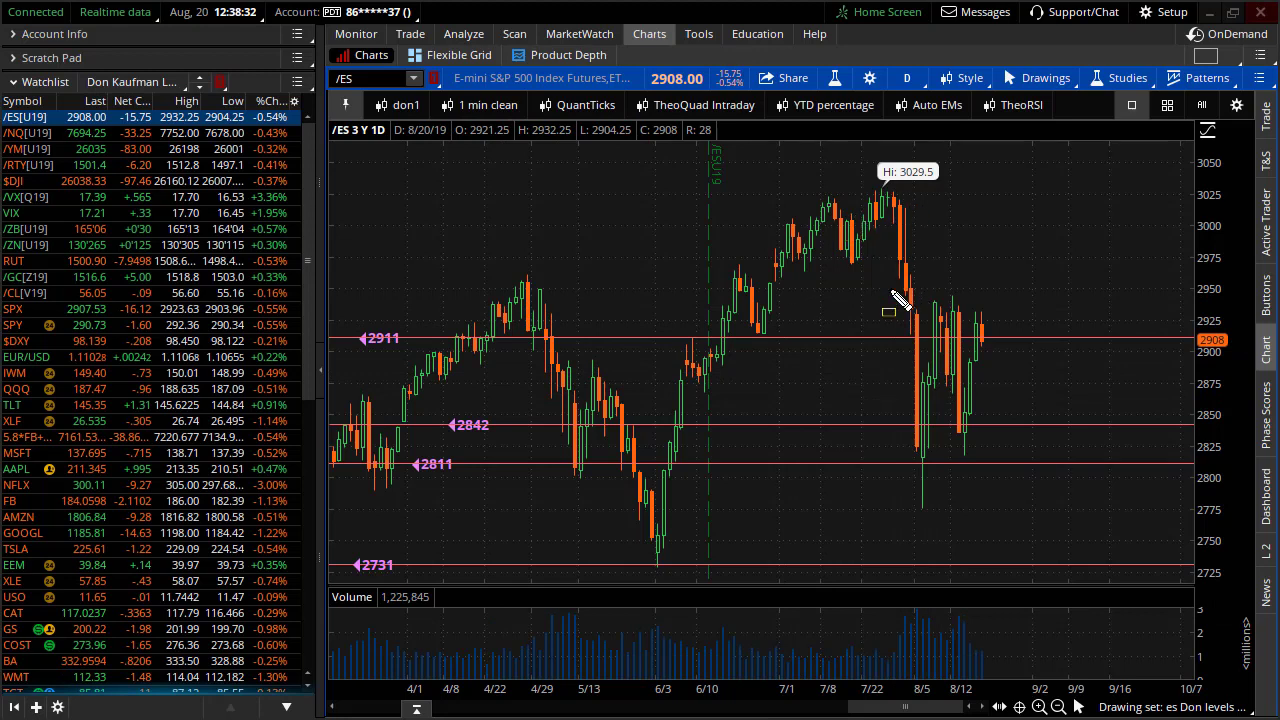
mouse_move(885, 298)
left_mouse_down()
mouse_move(1048, 412)
mouse_move(1167, 465)
mouse_move(1196, 454)
left_mouse_up()
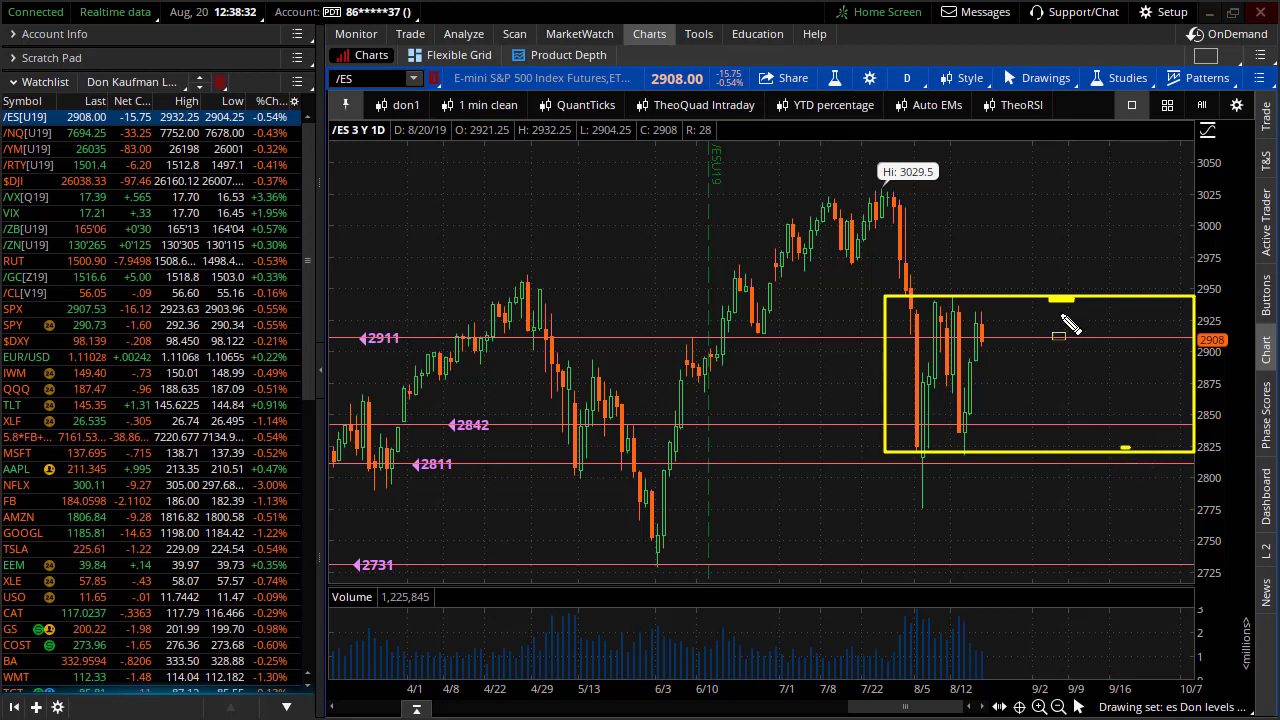
left_click_drag(1052, 298, 1114, 446)
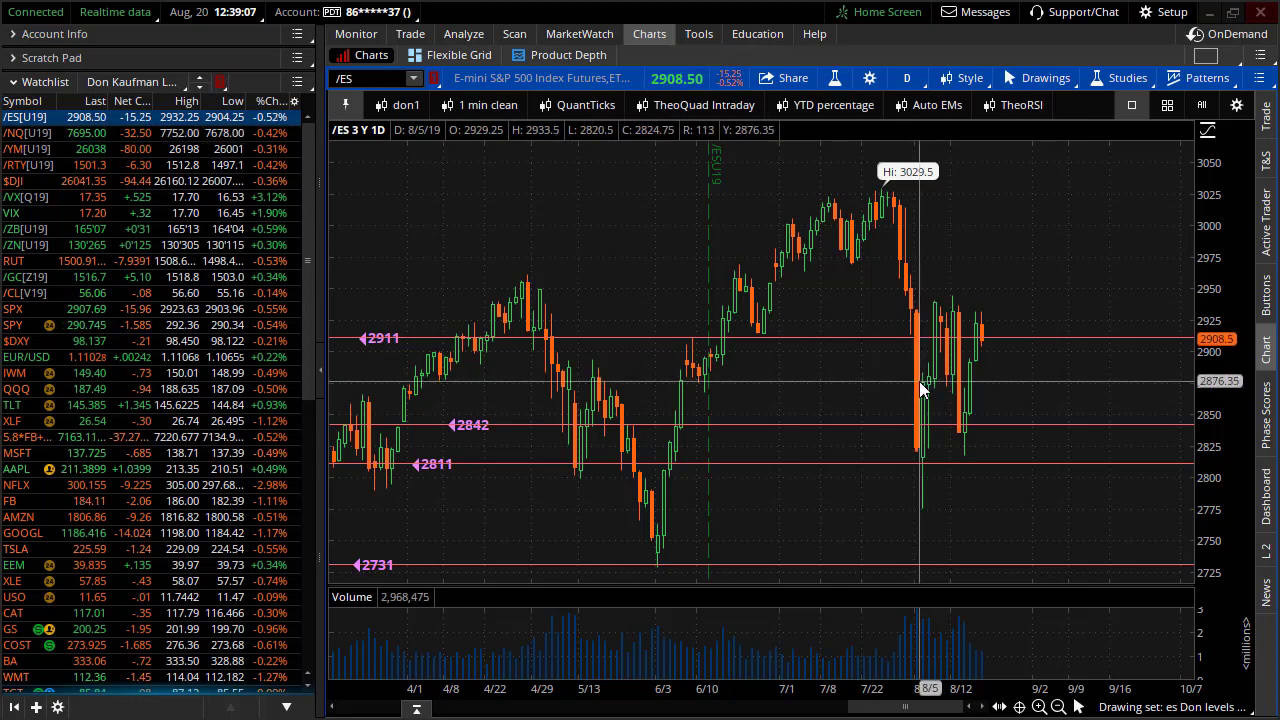
Chart the /ZB 30-year Treasury bond future from the watchlist and zoom in.
left_click(235, 233)
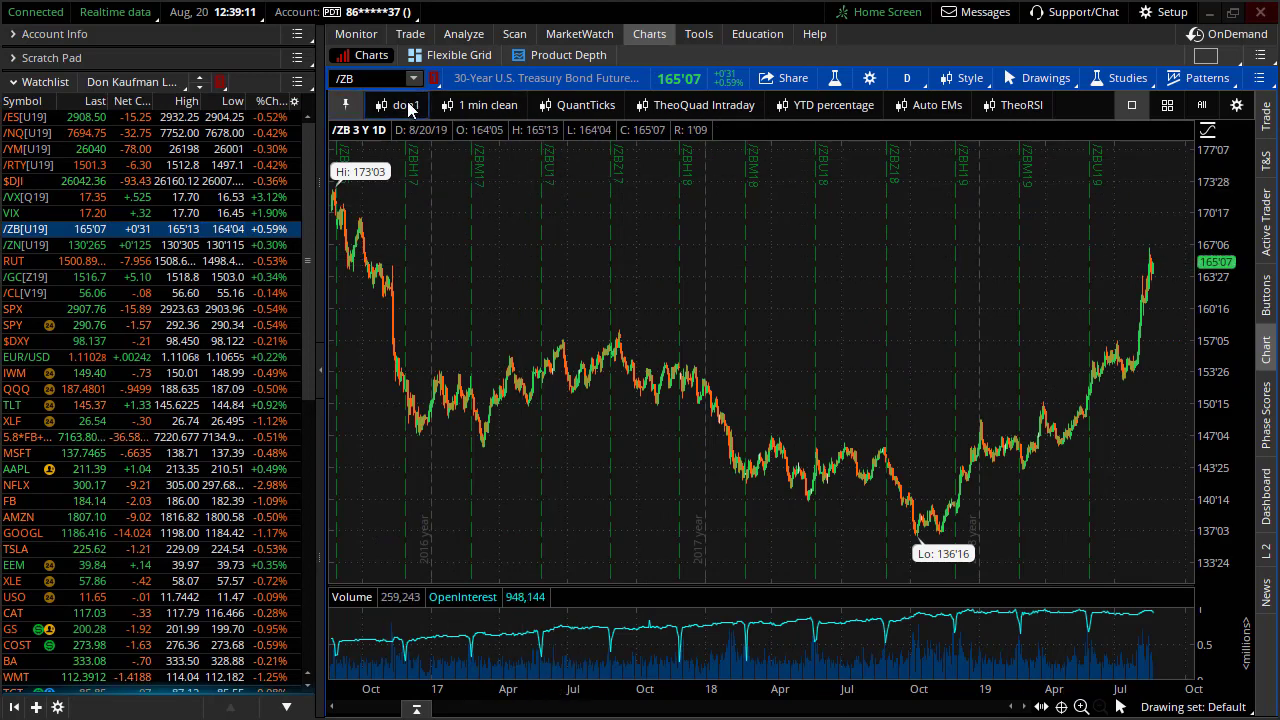
scroll(553, 205, "up", 3)
scroll(1074, 201, "up", 3)
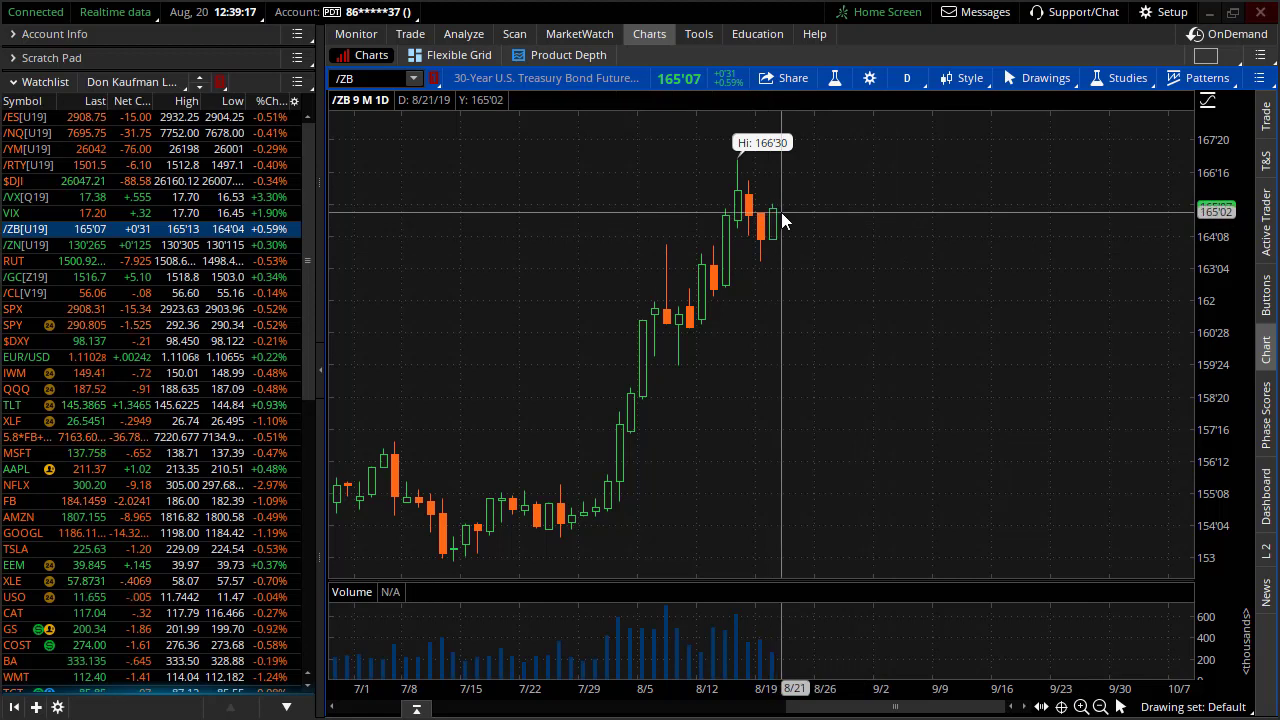
left_click(348, 104)
Load the TNX 10-year Treasury index chart in the symbol box.
left_click(362, 78)
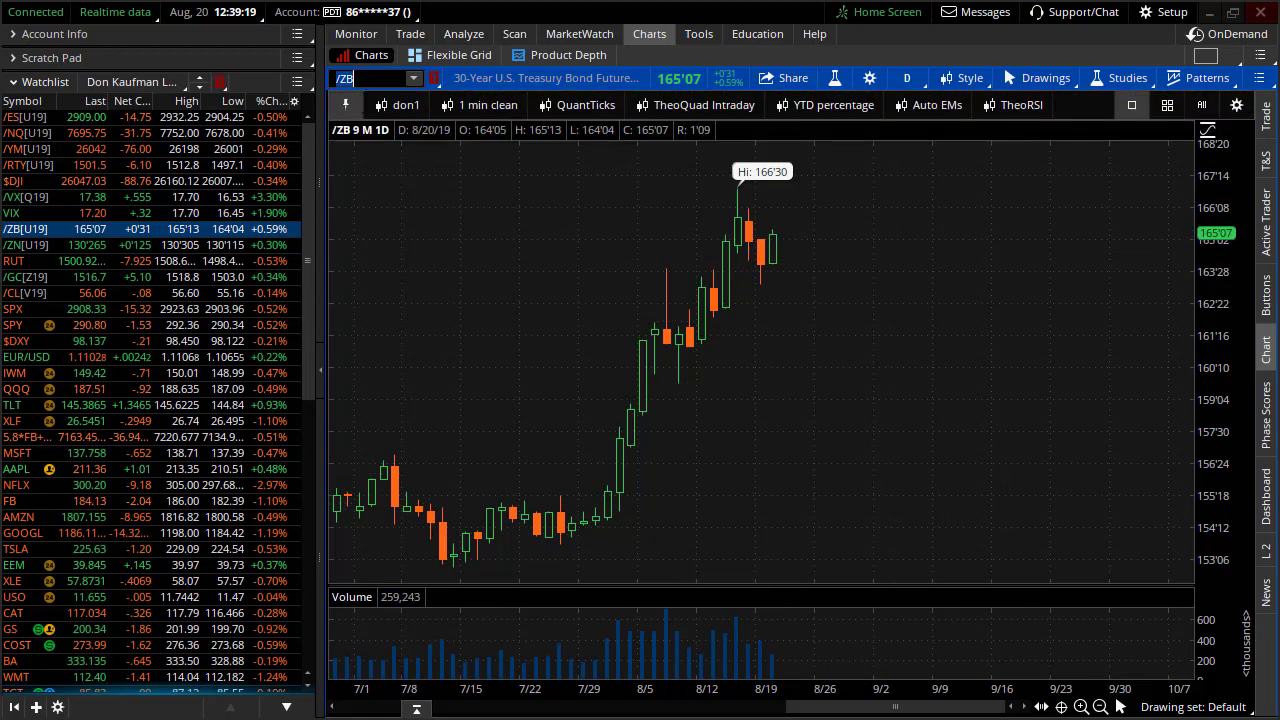
type("T")
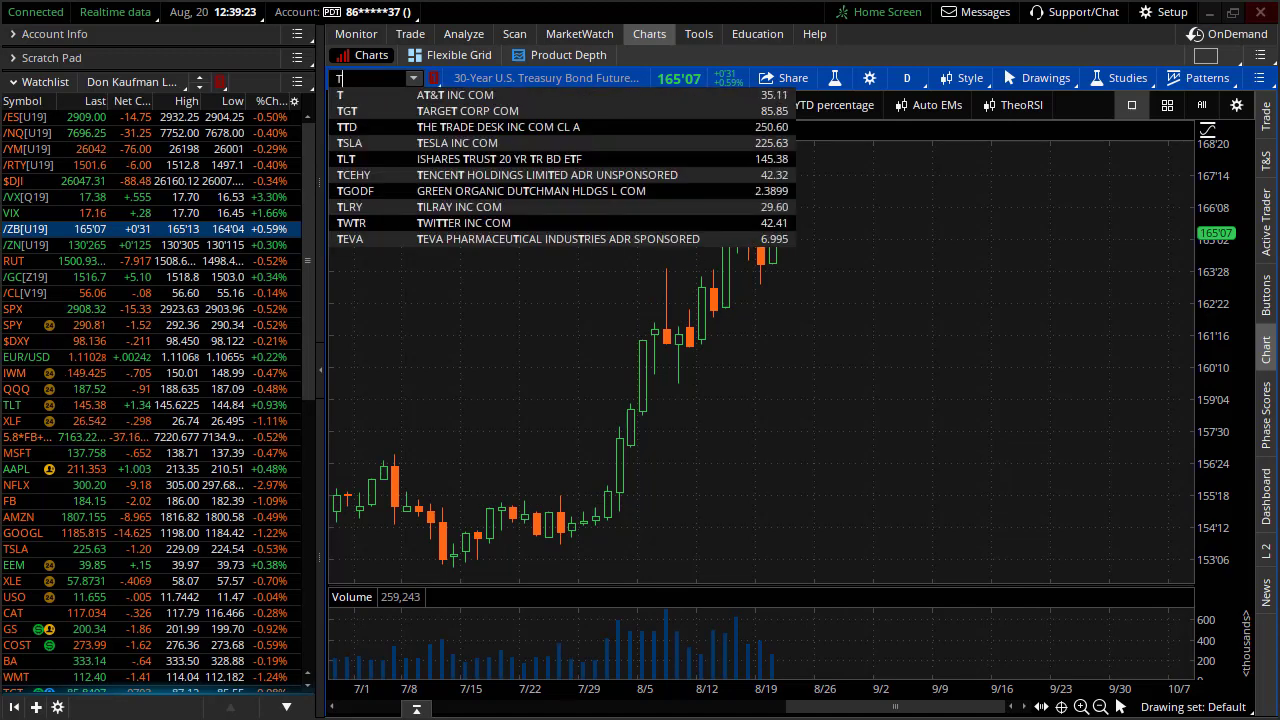
type("NX")
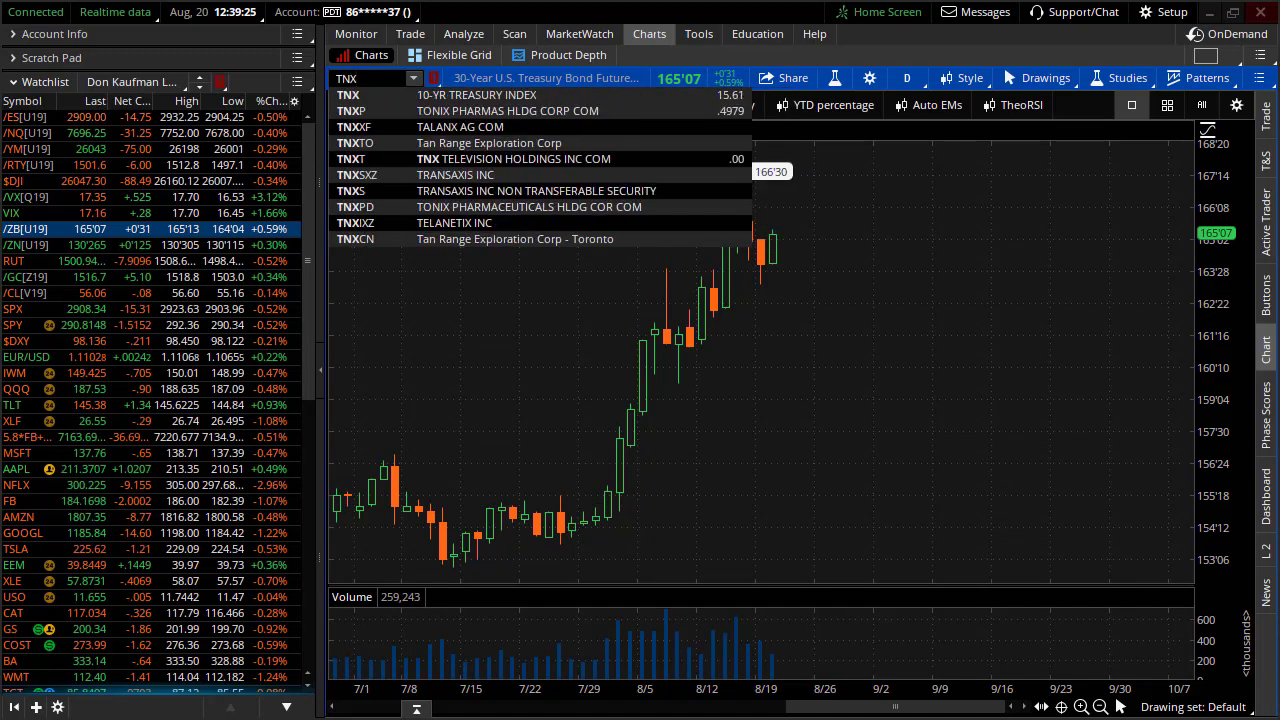
key("Return")
scroll(940, 457, "up", 3)
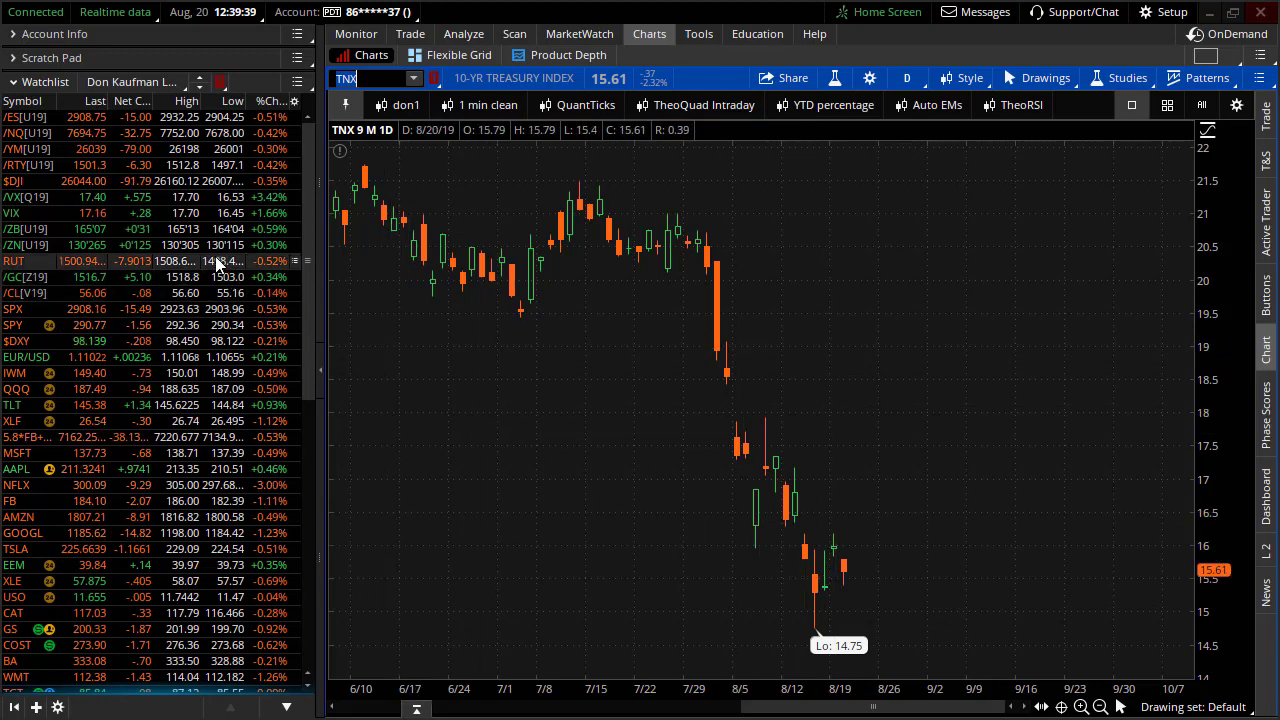
Chart XLF and use Autozoom to show a full year of daily bars.
left_click(247, 422)
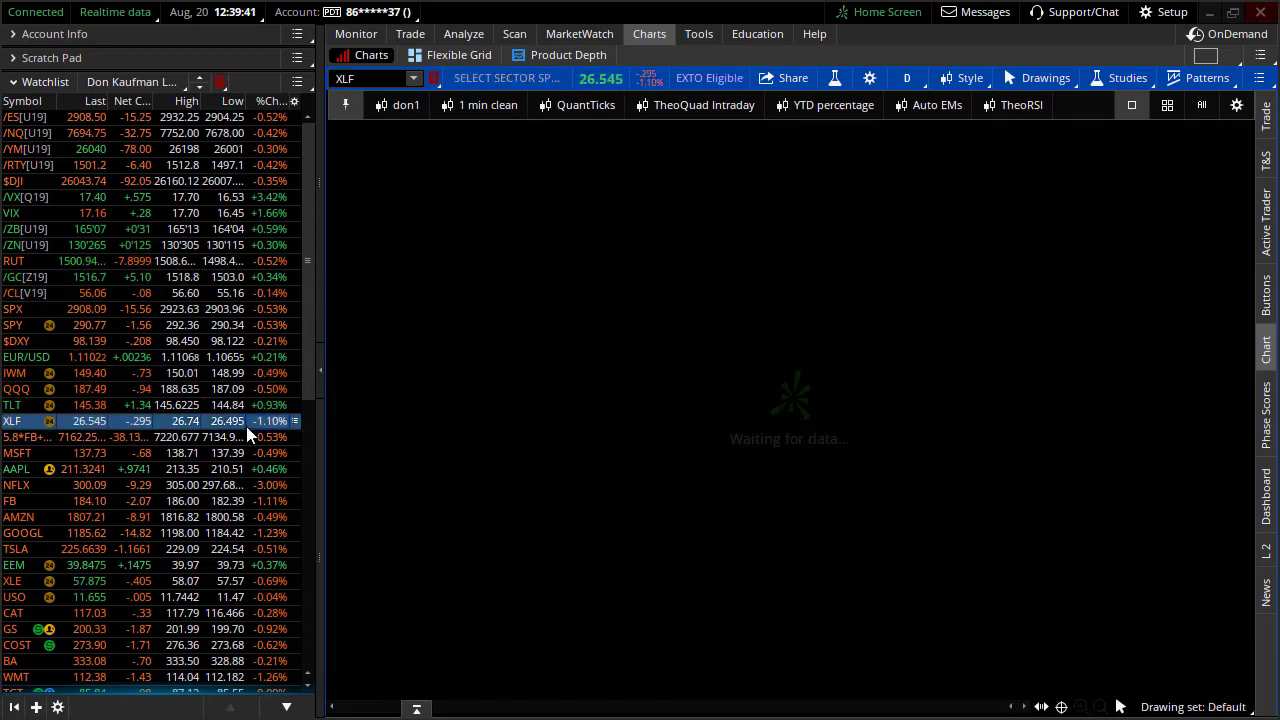
scroll(829, 314, "up", 5)
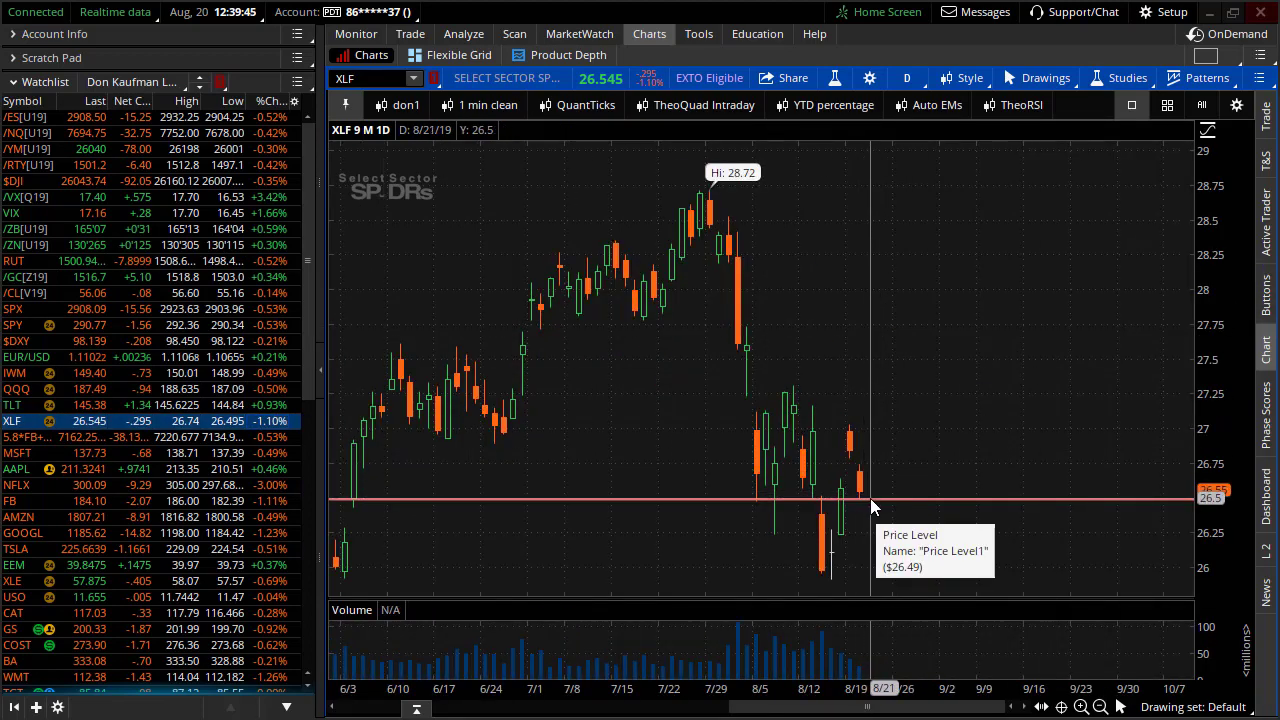
right_click(1004, 314)
left_click(1045, 282)
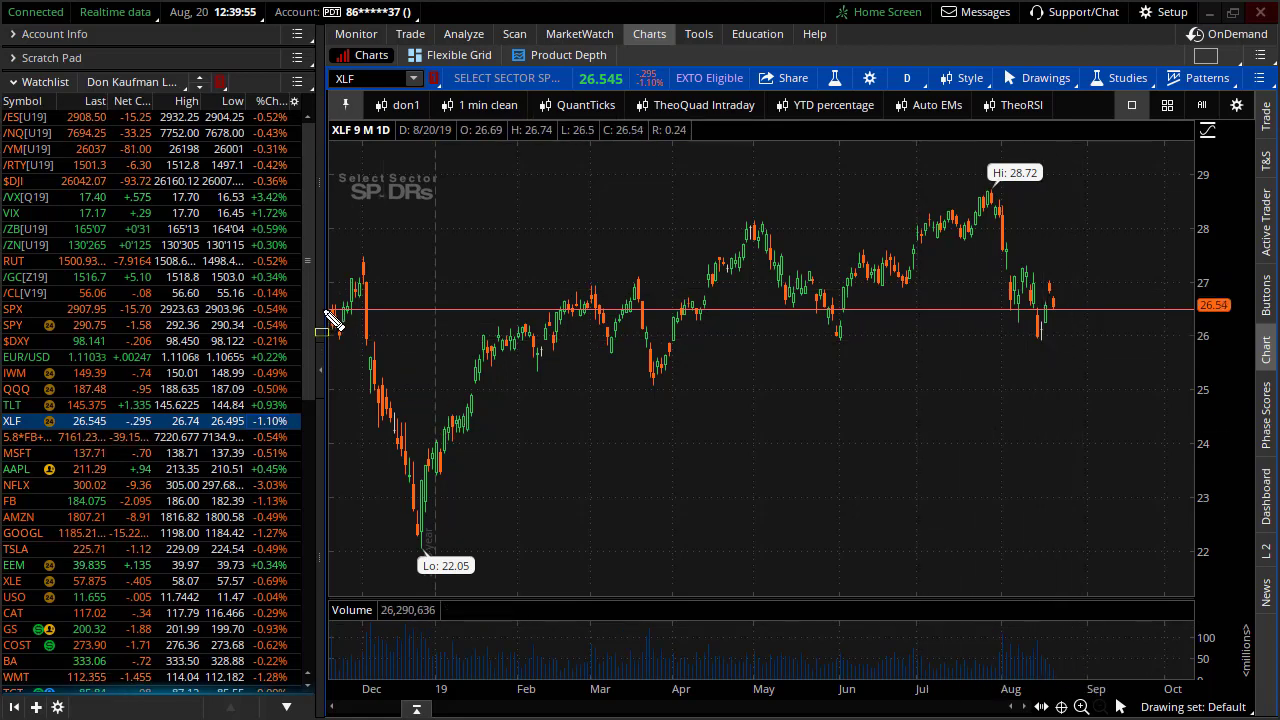
Mark the XLF 26.5 level and its March, June and August dips, then view the option chain.
mouse_move(330, 306)
left_mouse_down()
mouse_move(400, 318)
mouse_move(1198, 318)
left_mouse_up()
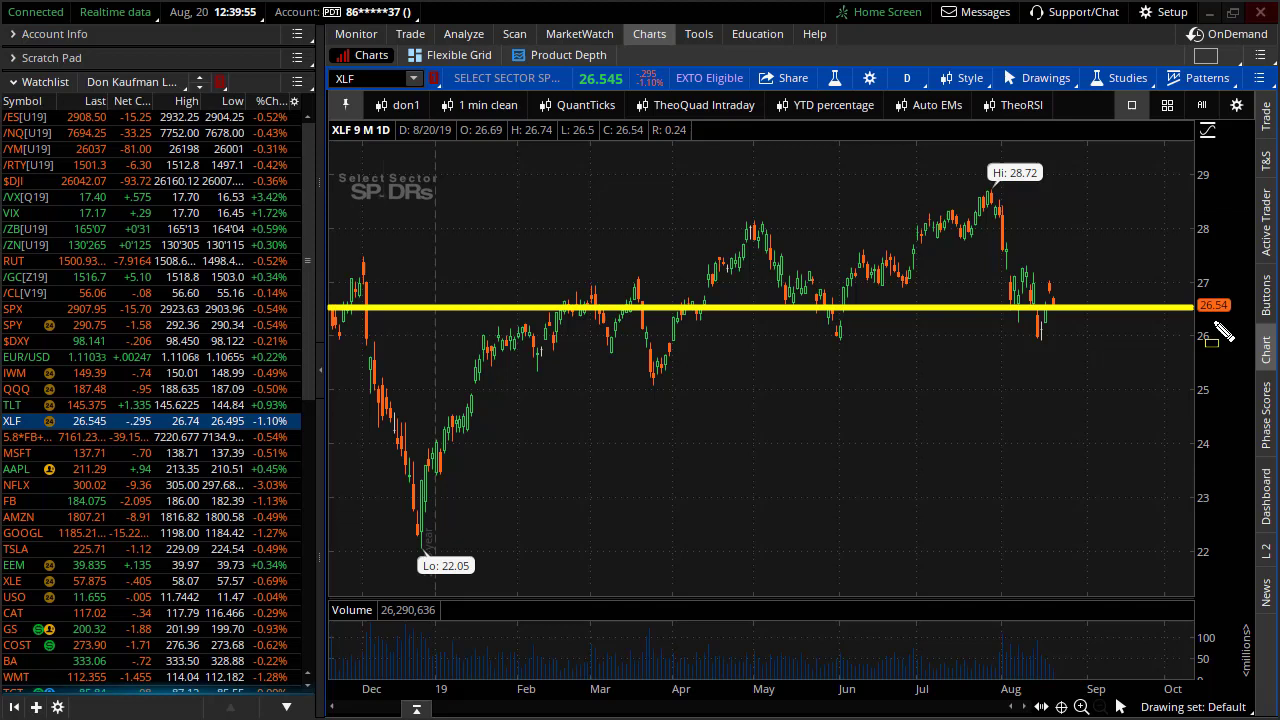
left_click_drag(1074, 313, 1031, 338)
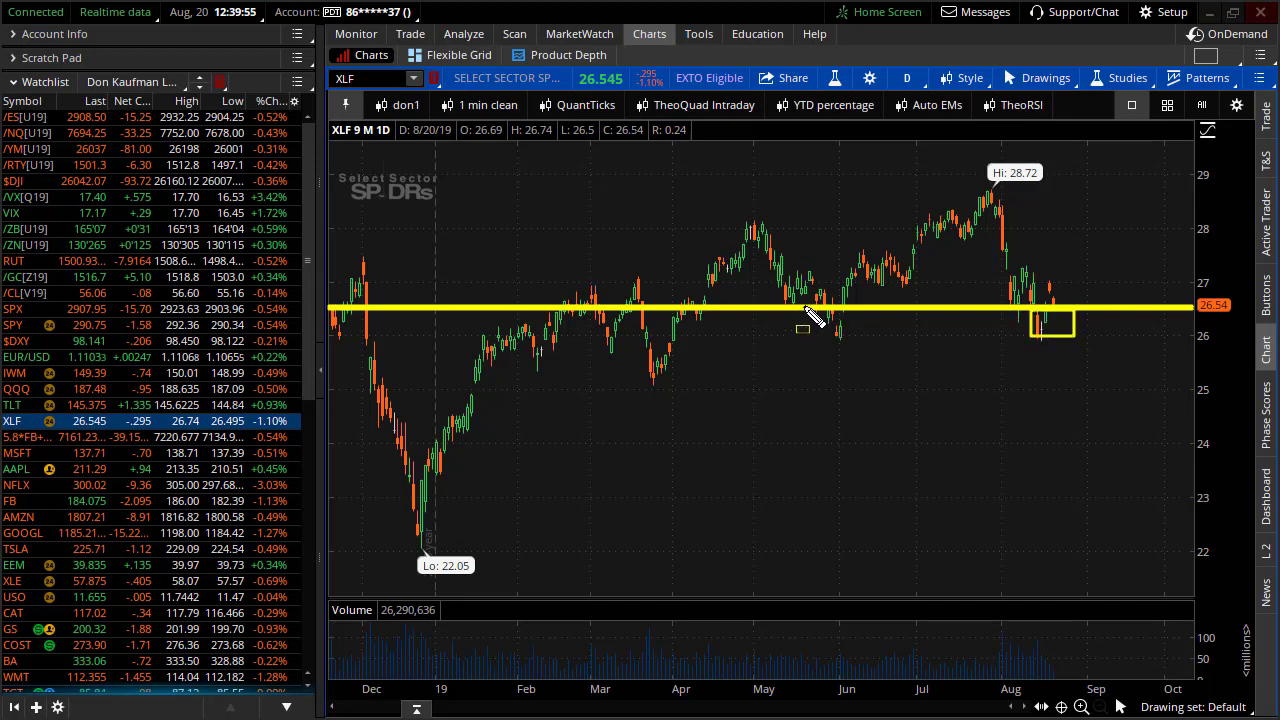
left_click_drag(806, 301, 864, 341)
left_click_drag(625, 299, 639, 305)
left_click_drag(672, 347, 686, 386)
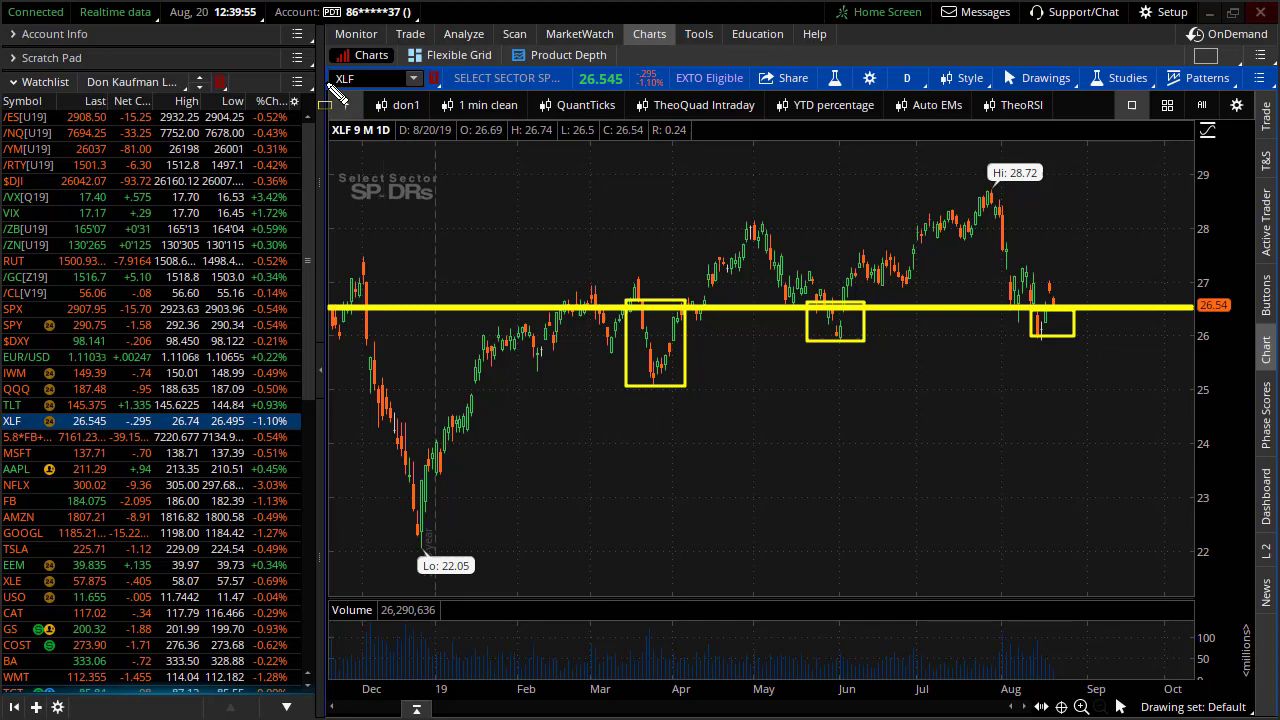
left_click_drag(328, 59, 405, 108)
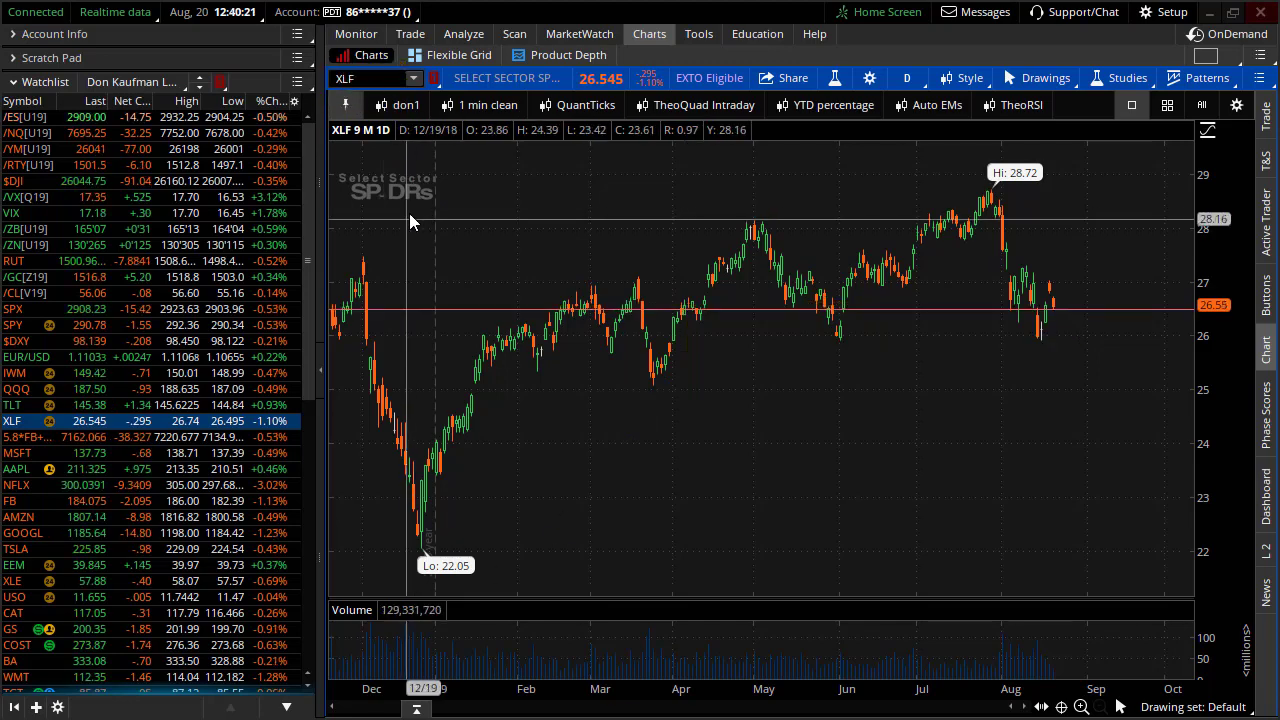
left_click(410, 34)
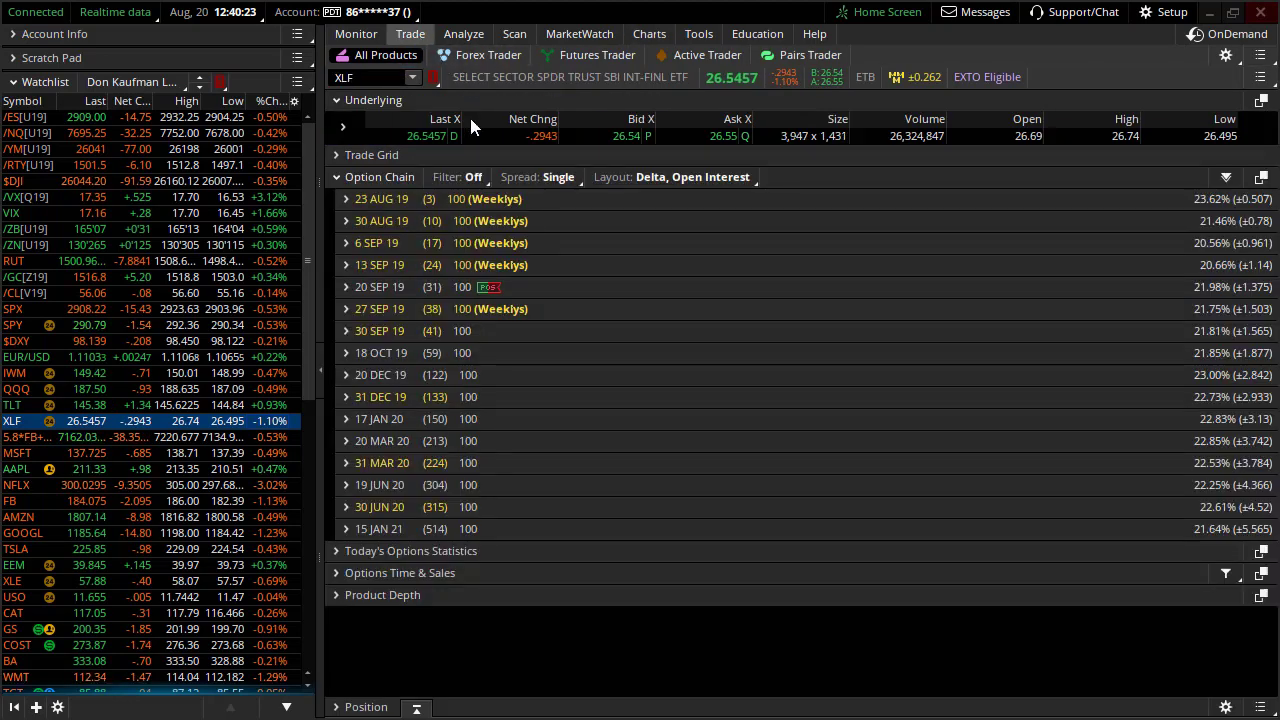
Expand and collapse the XLF 23 AUG 19 strikes, then return to Charts.
left_click(355, 205)
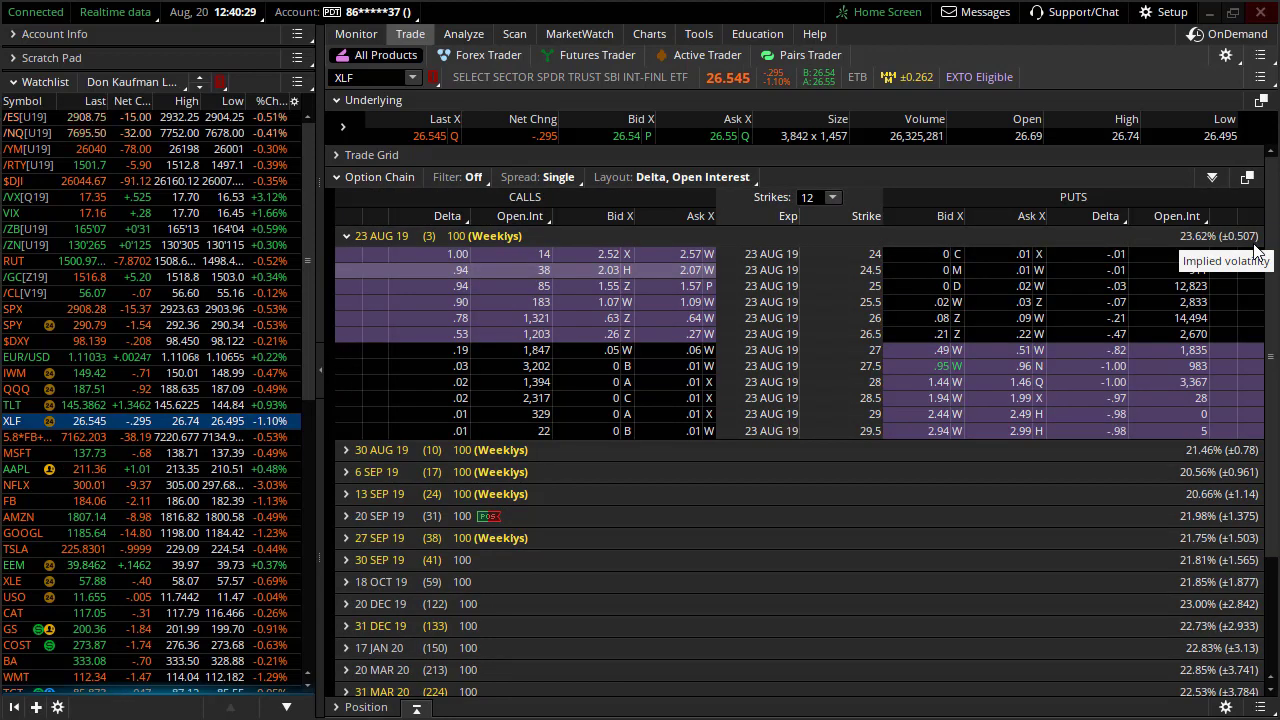
left_click(363, 237)
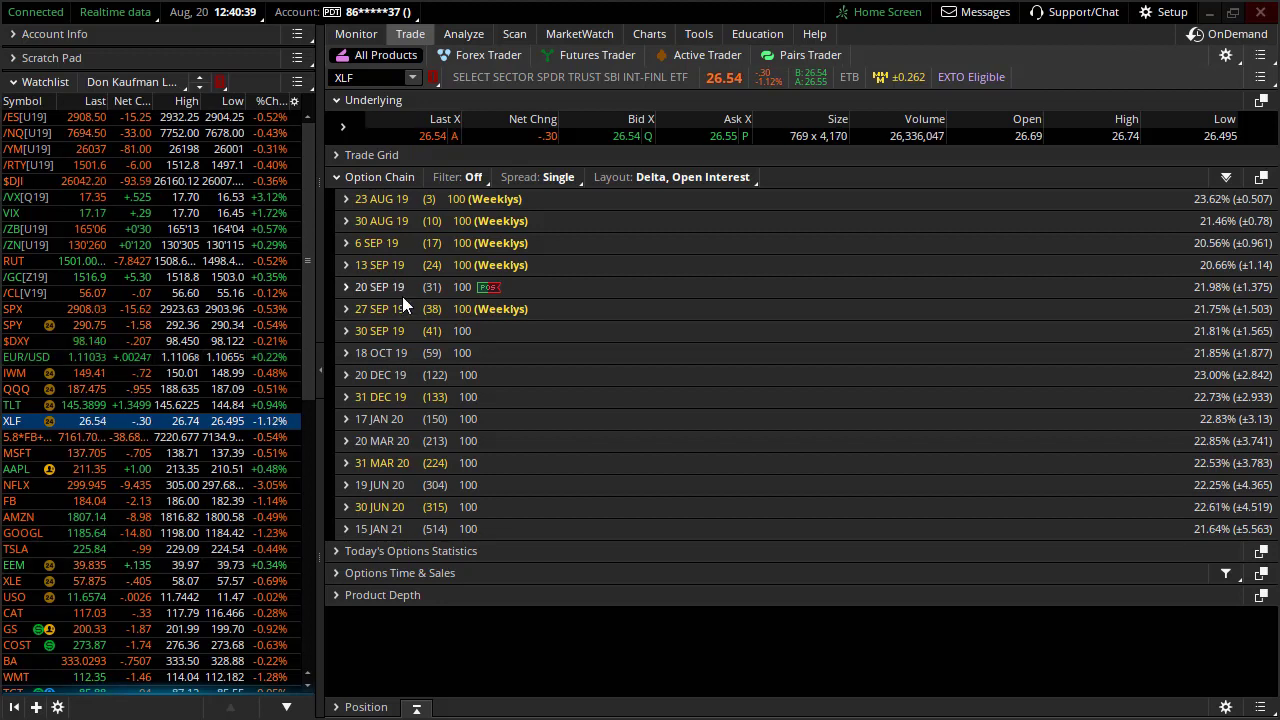
left_click(650, 35)
Chart /ES and zoom in, then show the MarketWatch S&P 100 Index Watch bars.
left_click(30, 117)
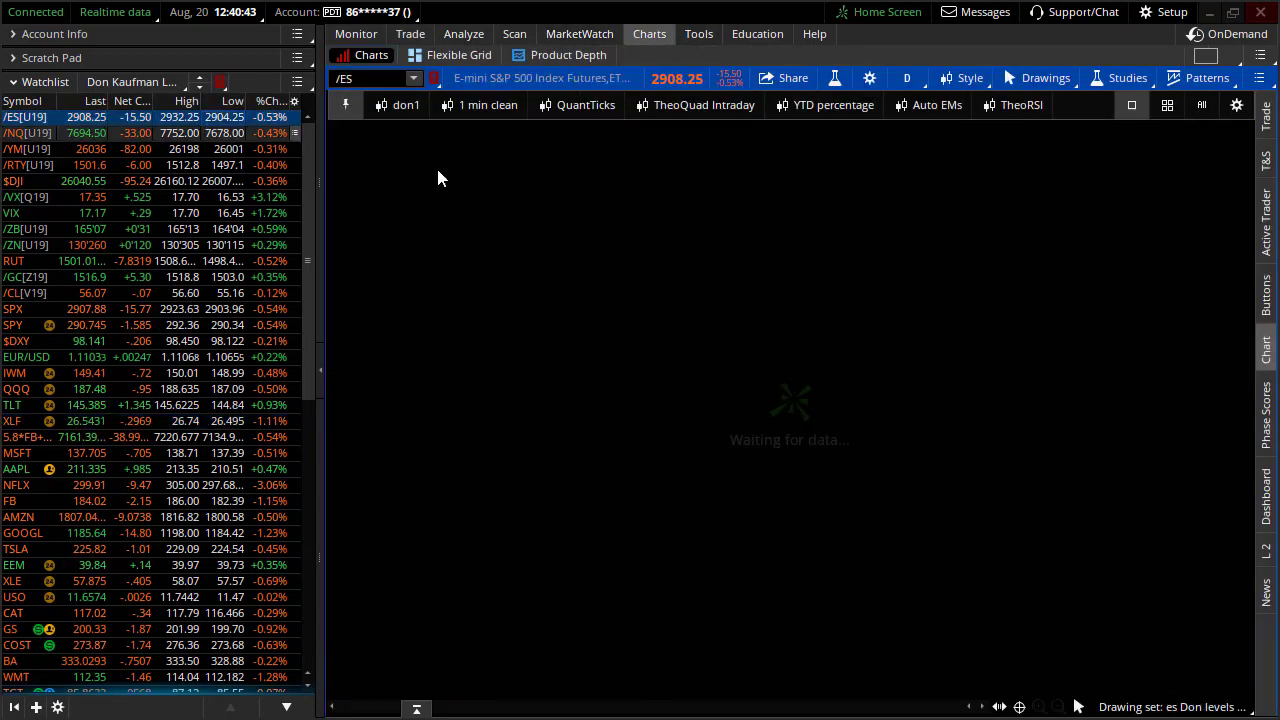
scroll(979, 269, "up", 5)
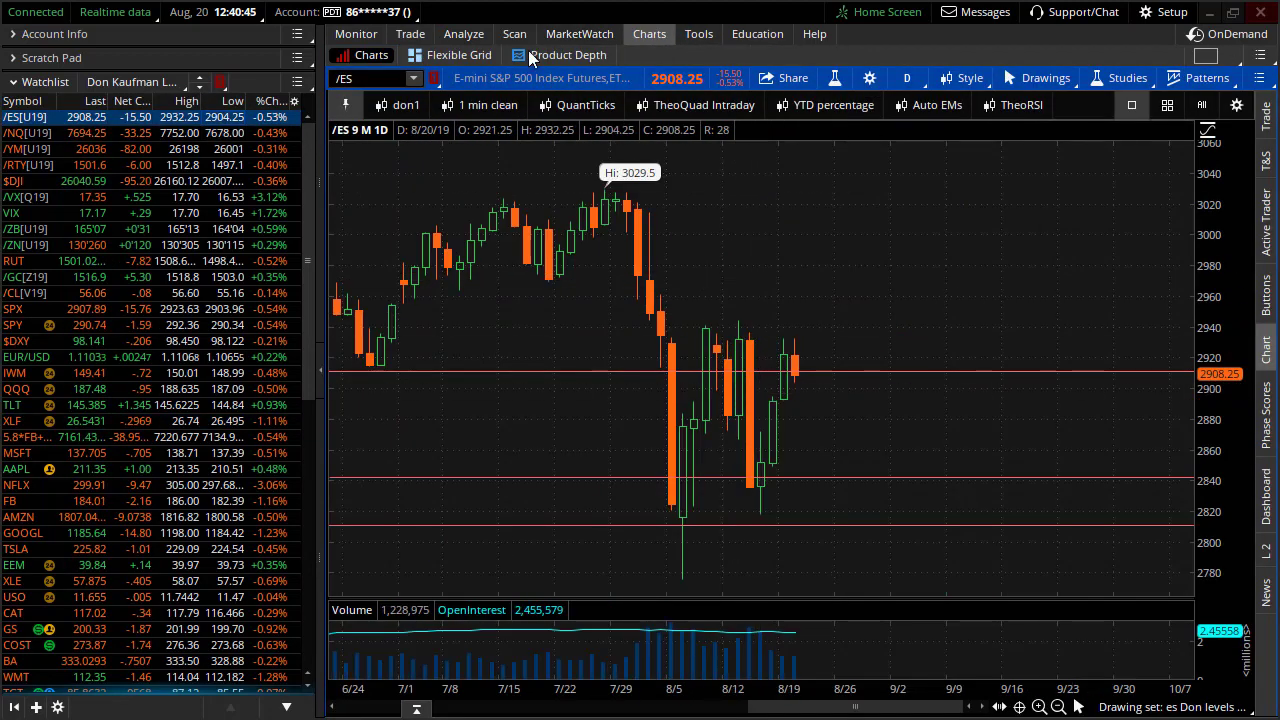
left_click(567, 34)
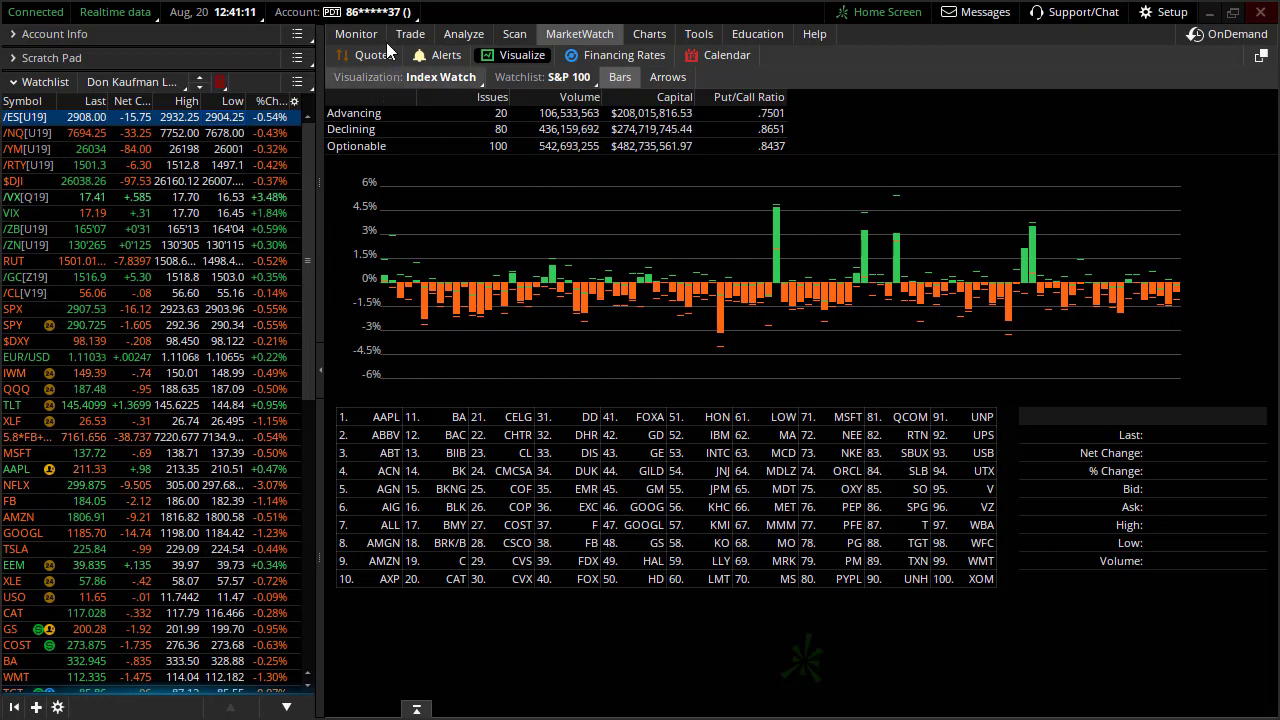
Expand the Scratch Pad, glance at the /ES and SPX option chains, then return to MarketWatch.
left_click(55, 60)
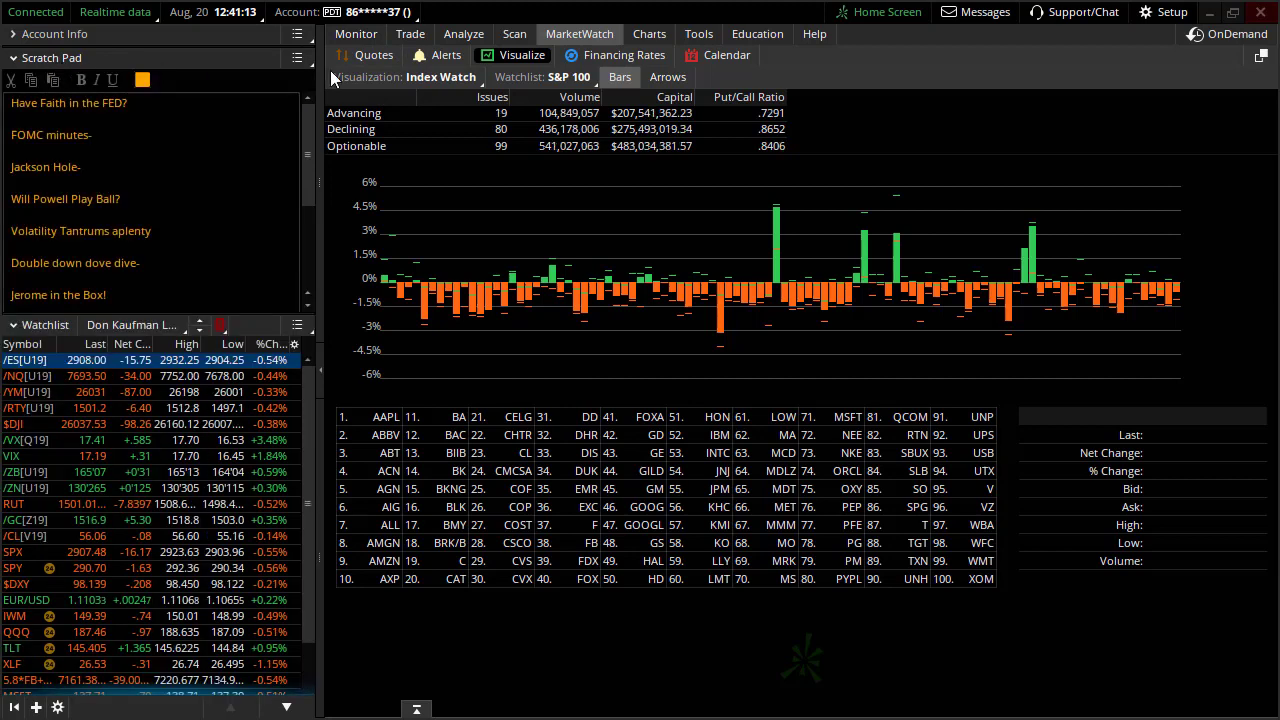
left_click(410, 34)
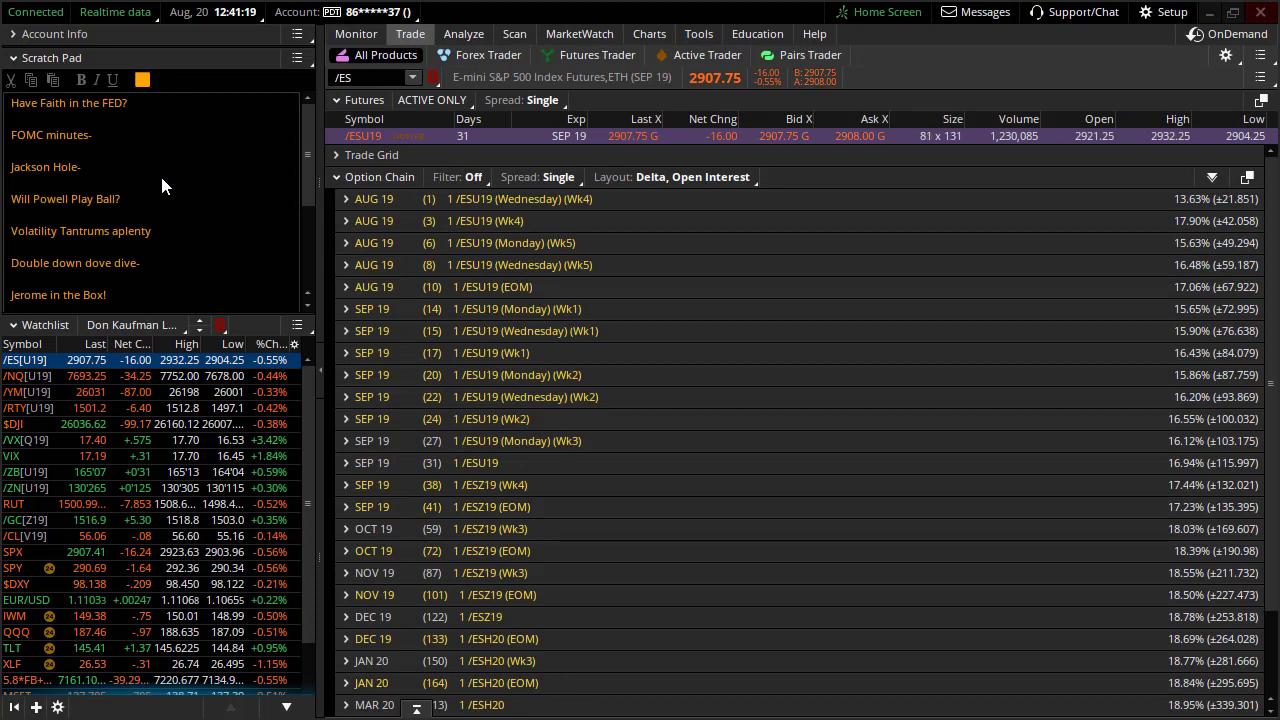
left_click(172, 555)
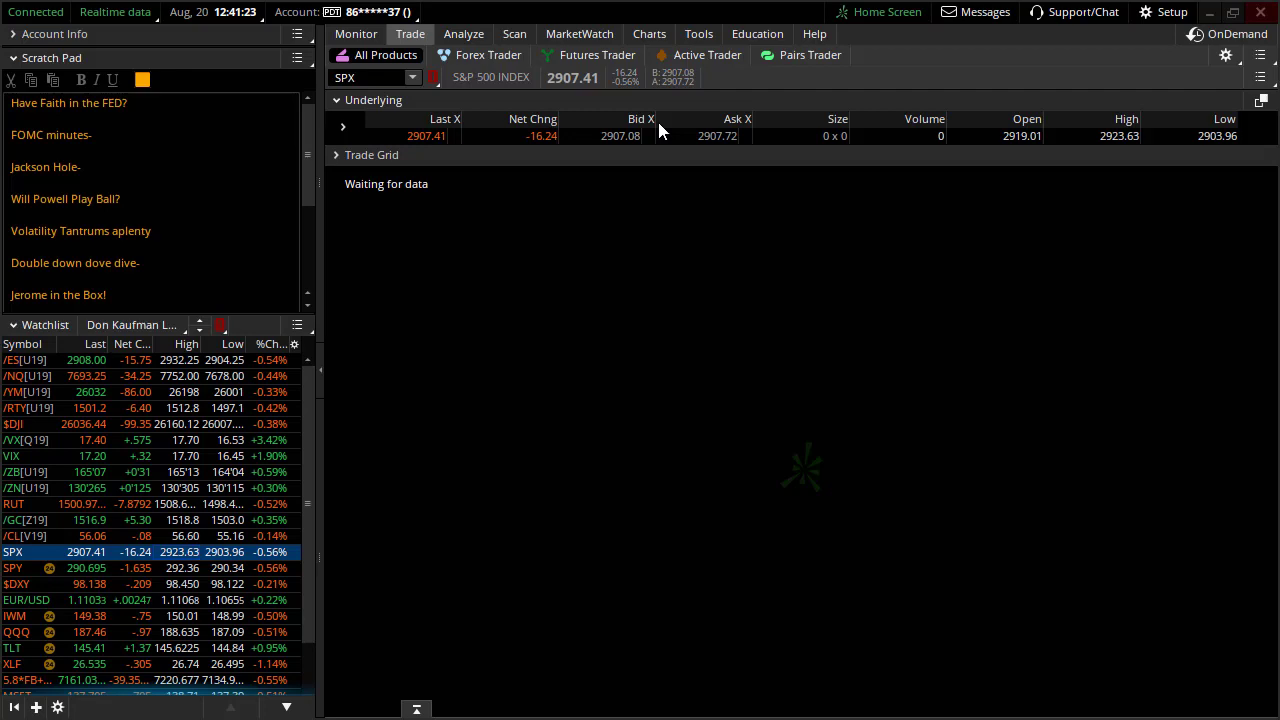
left_click(563, 35)
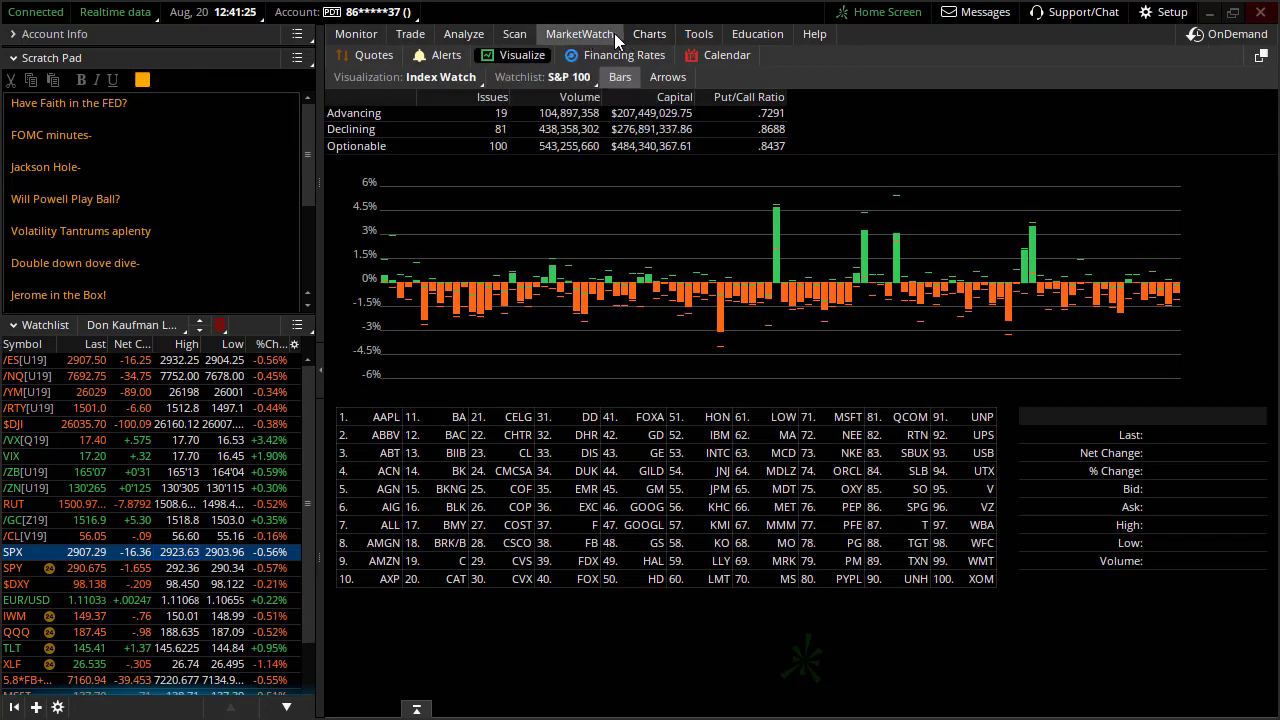
List Wednesday Aug 21 calendar events and open the FOMC Minutes details.
left_click(716, 57)
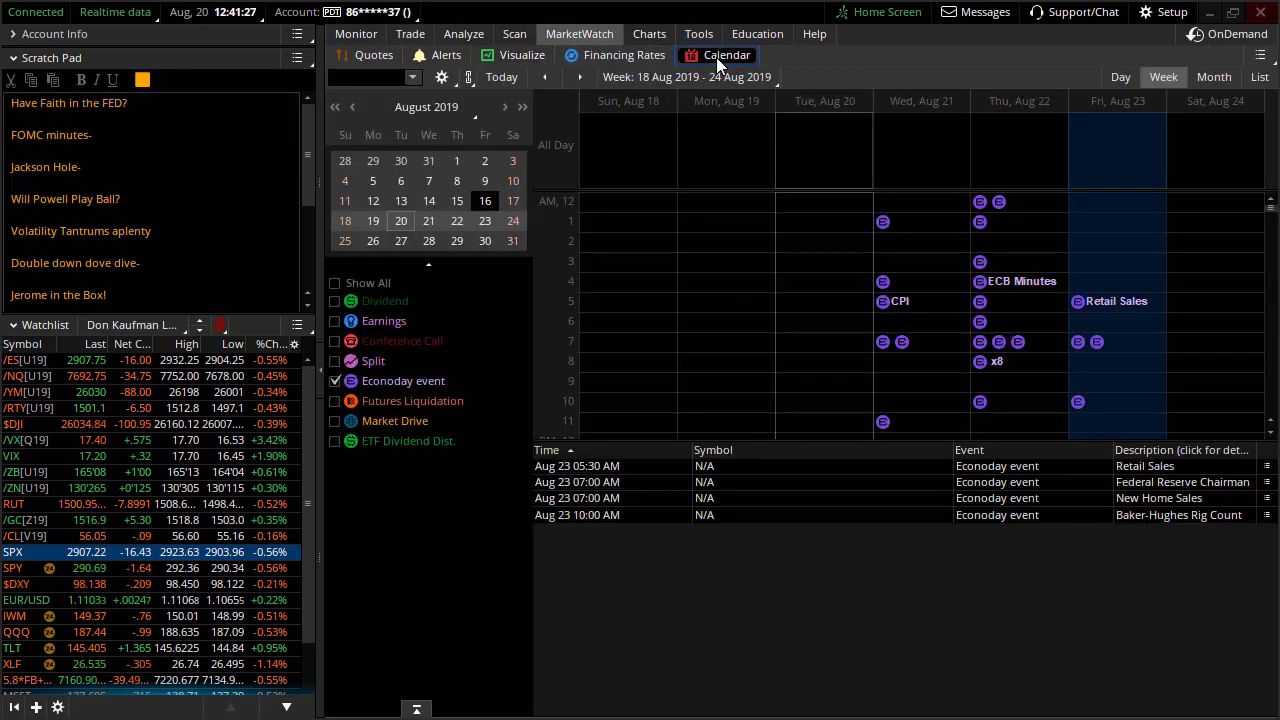
left_click(916, 280)
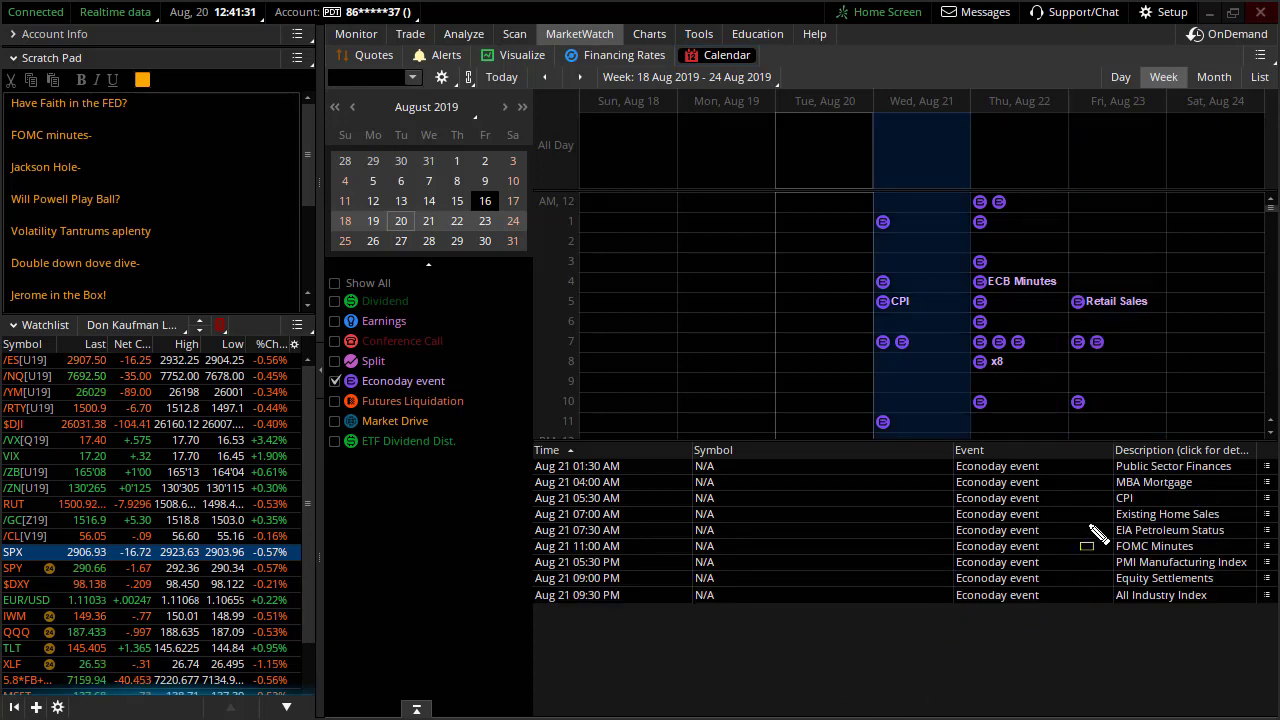
mouse_move(1098, 519)
left_mouse_down()
mouse_move(1240, 550)
mouse_move(1237, 537)
left_mouse_up()
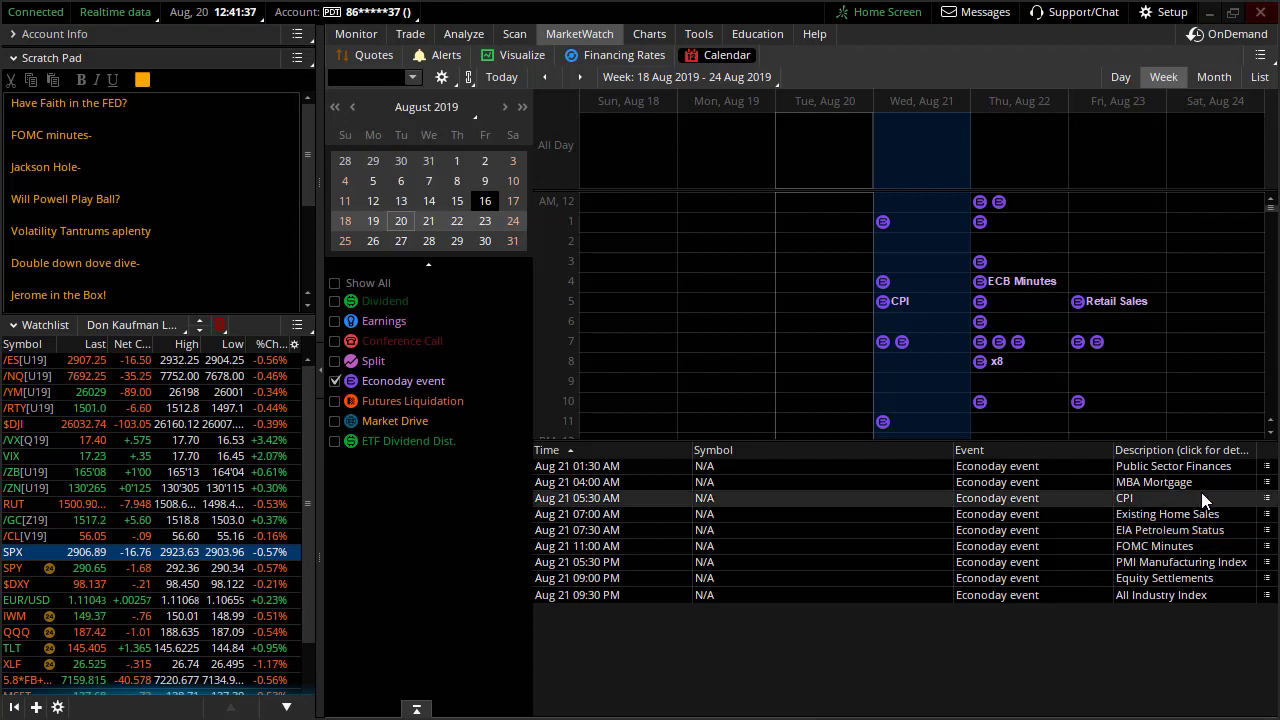
left_click(1164, 548)
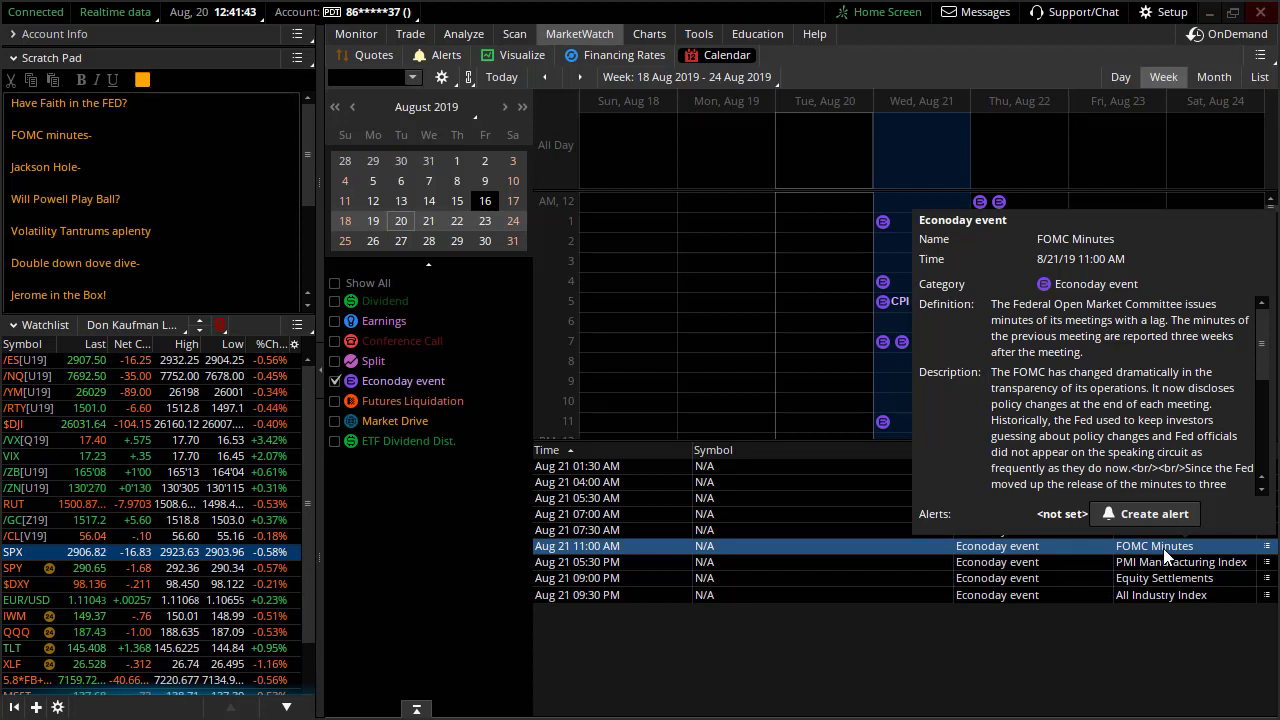
Open the SPX option chain, expand 21 AUG 19, and mark its expected move.
left_click(410, 33)
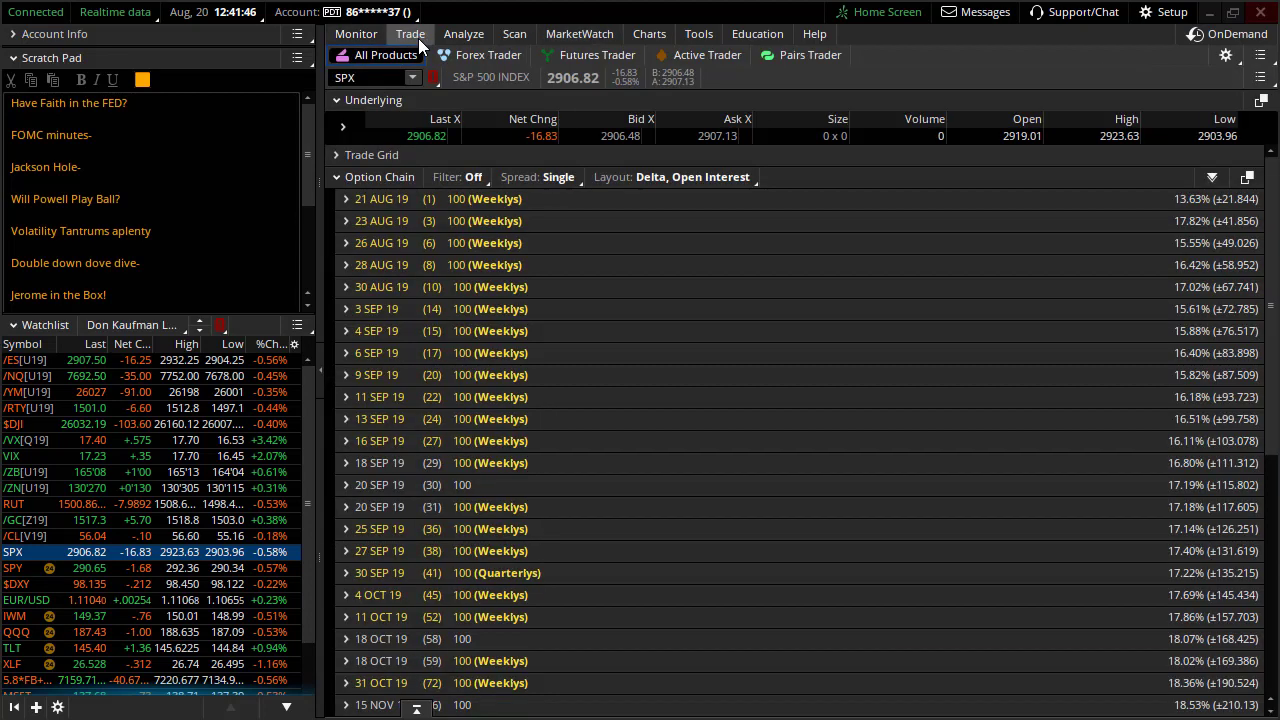
left_click(370, 199)
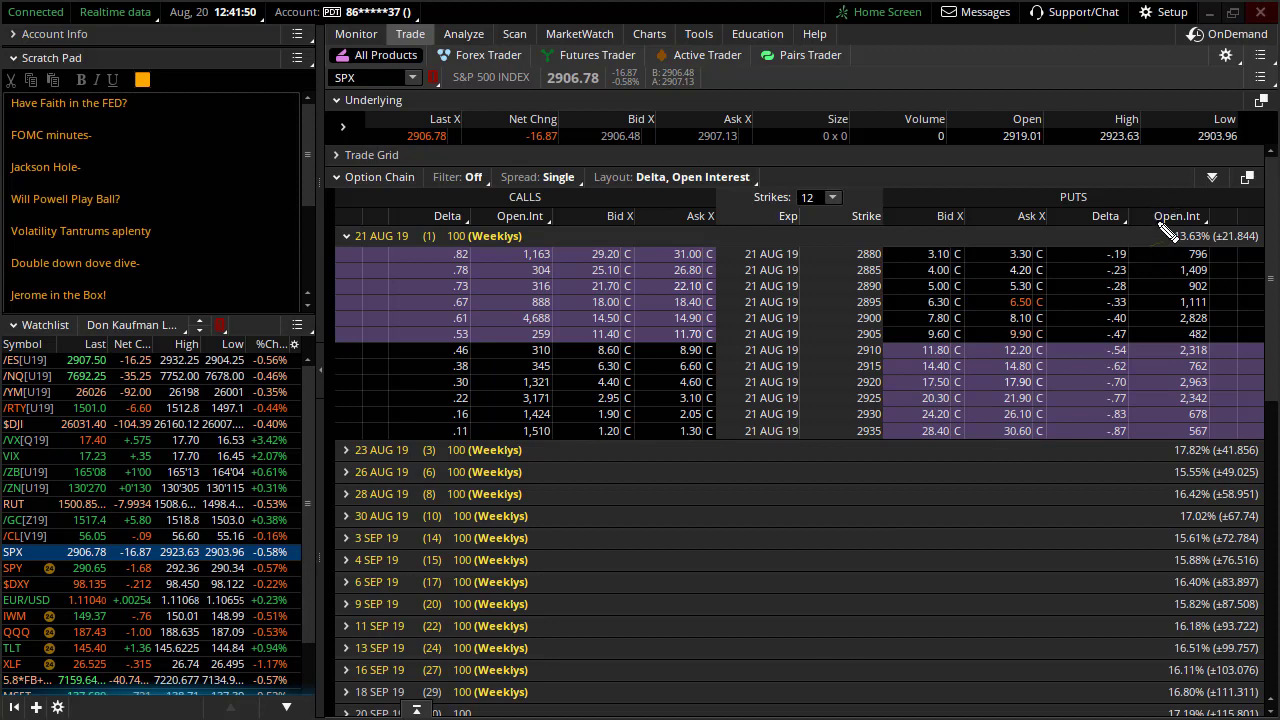
left_click_drag(1153, 220, 1180, 260)
left_click_drag(1258, 214, 1273, 265)
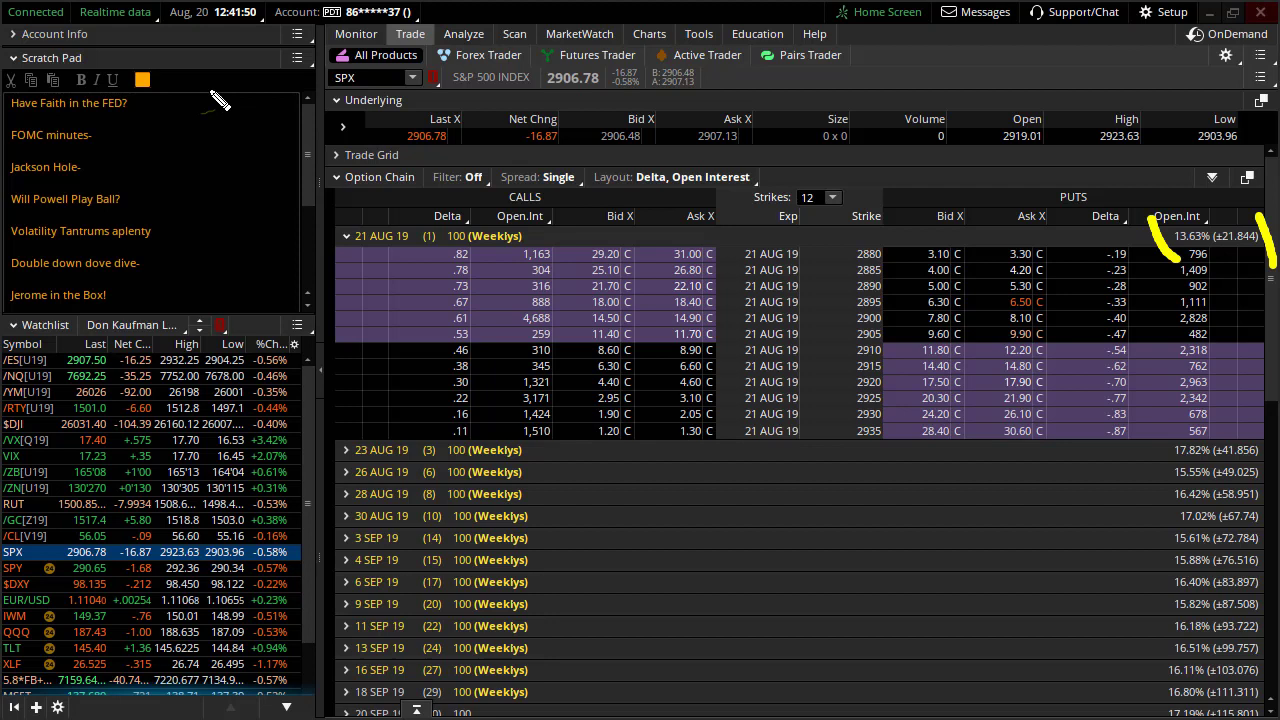
Underline the 12:41:50 time and the ±22.176 expected move, clearing marks each time.
left_click_drag(215, 28, 256, 25)
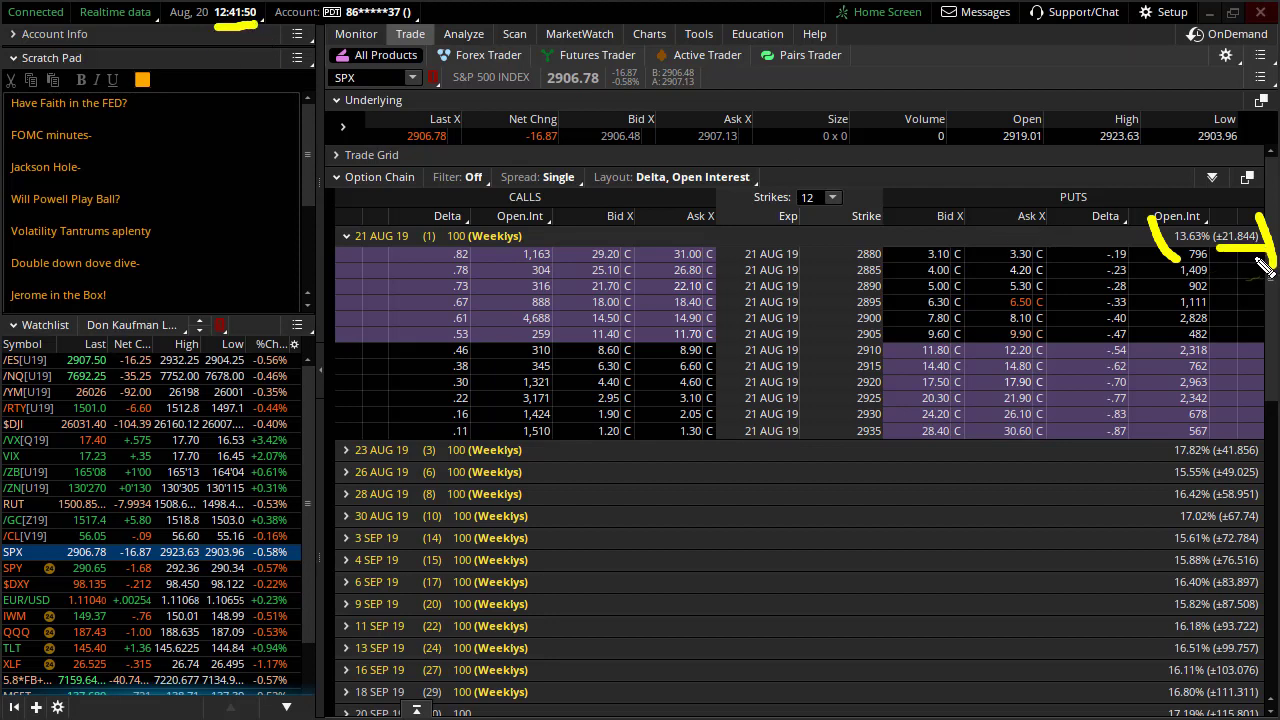
key("Escape")
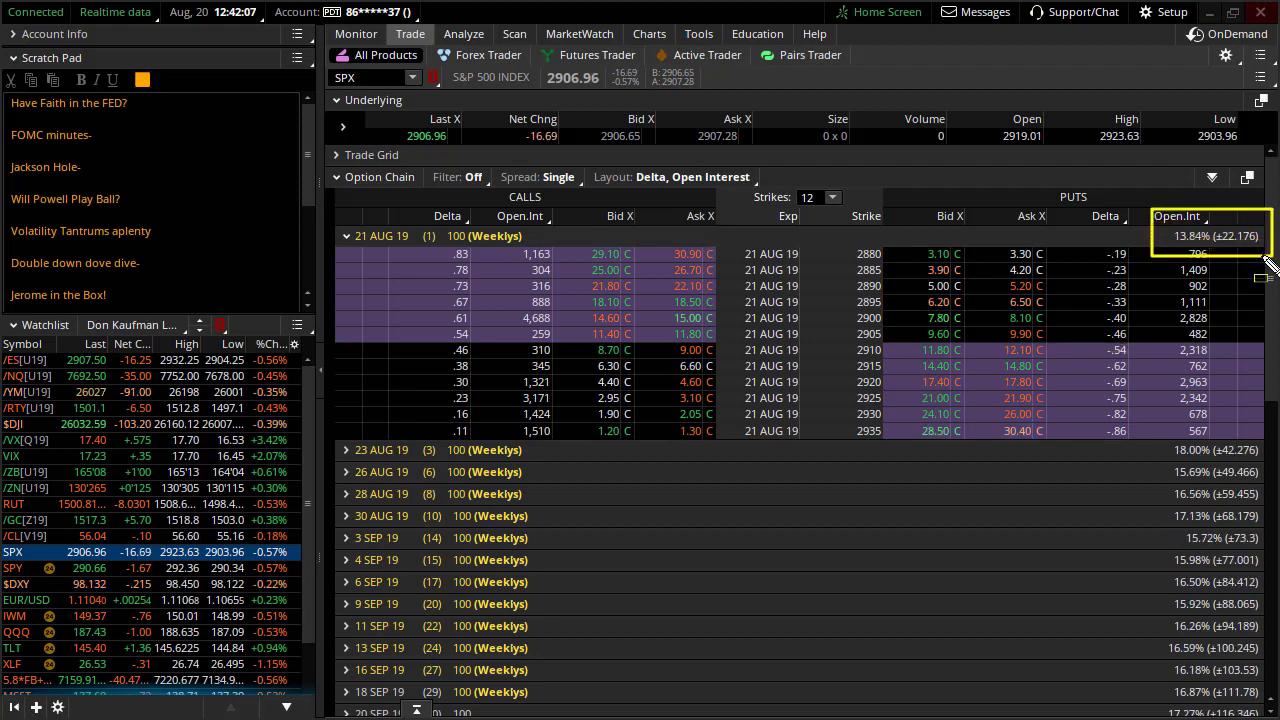
left_click_drag(1205, 244, 1240, 244)
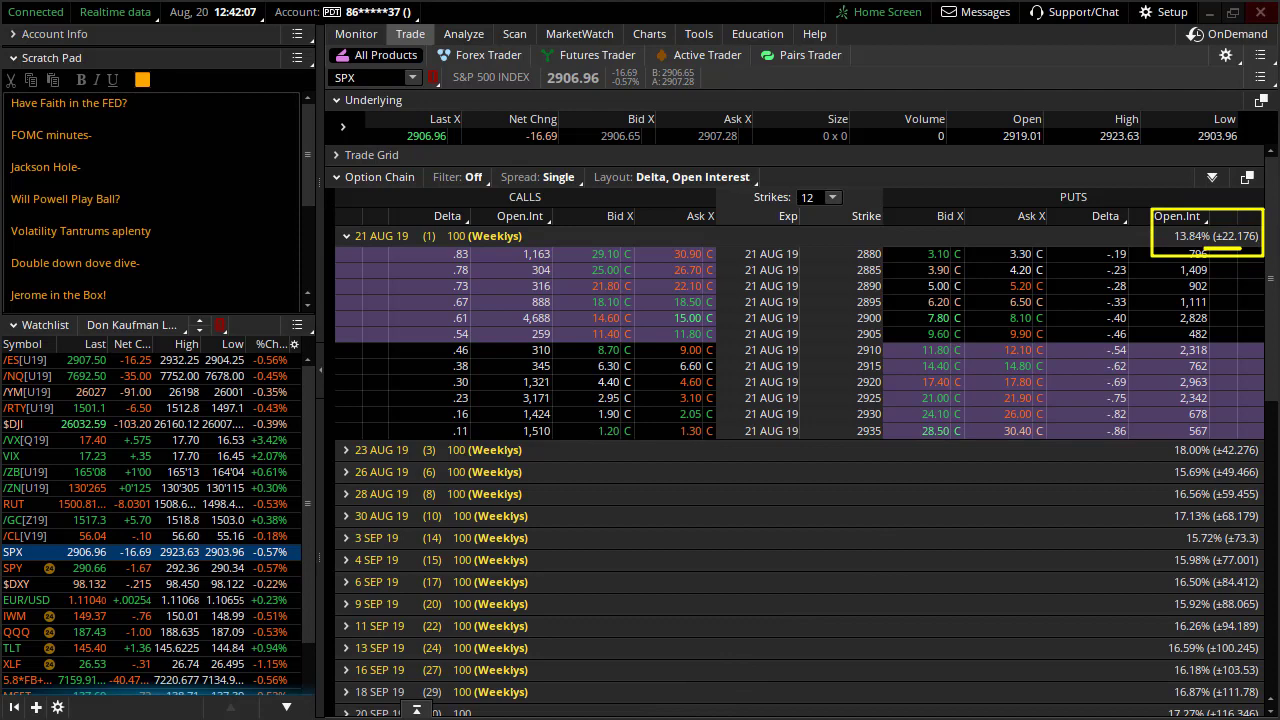
key("Escape")
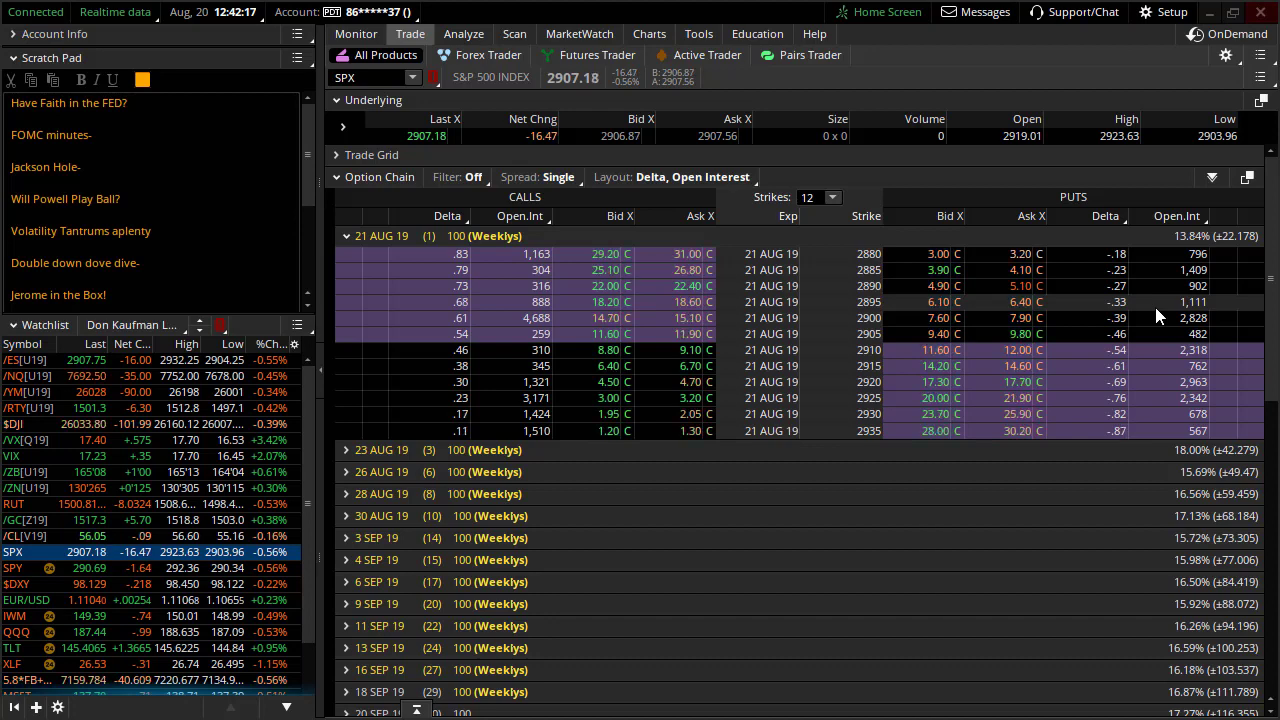
left_click(386, 235)
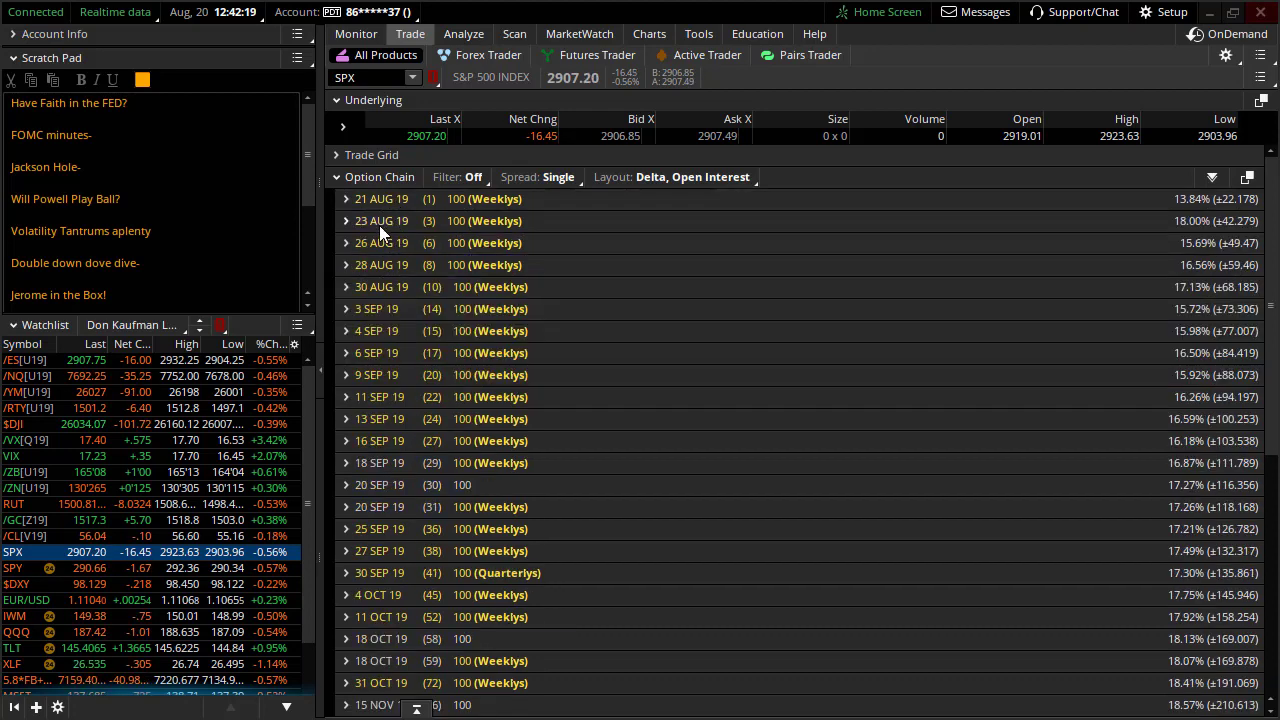
left_click(379, 222)
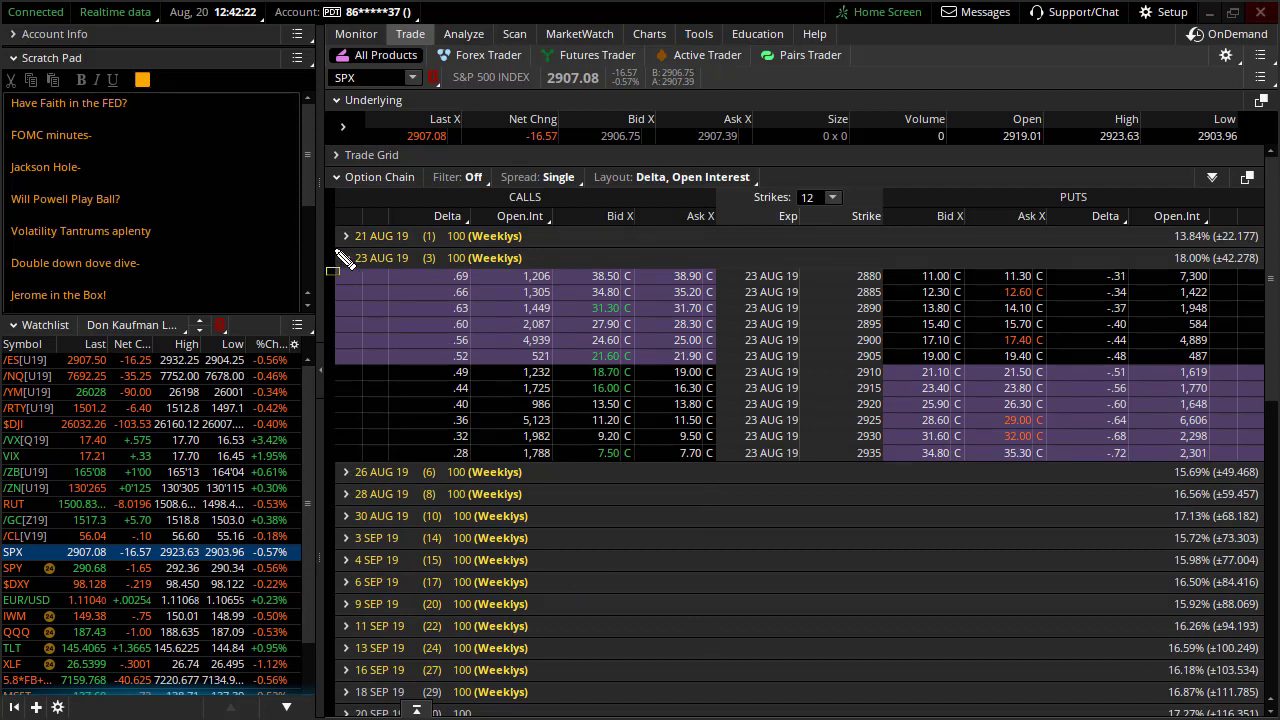
mouse_move(330, 245)
left_mouse_down()
mouse_move(490, 290)
mouse_move(1214, 288)
mouse_move(1276, 275)
left_mouse_up()
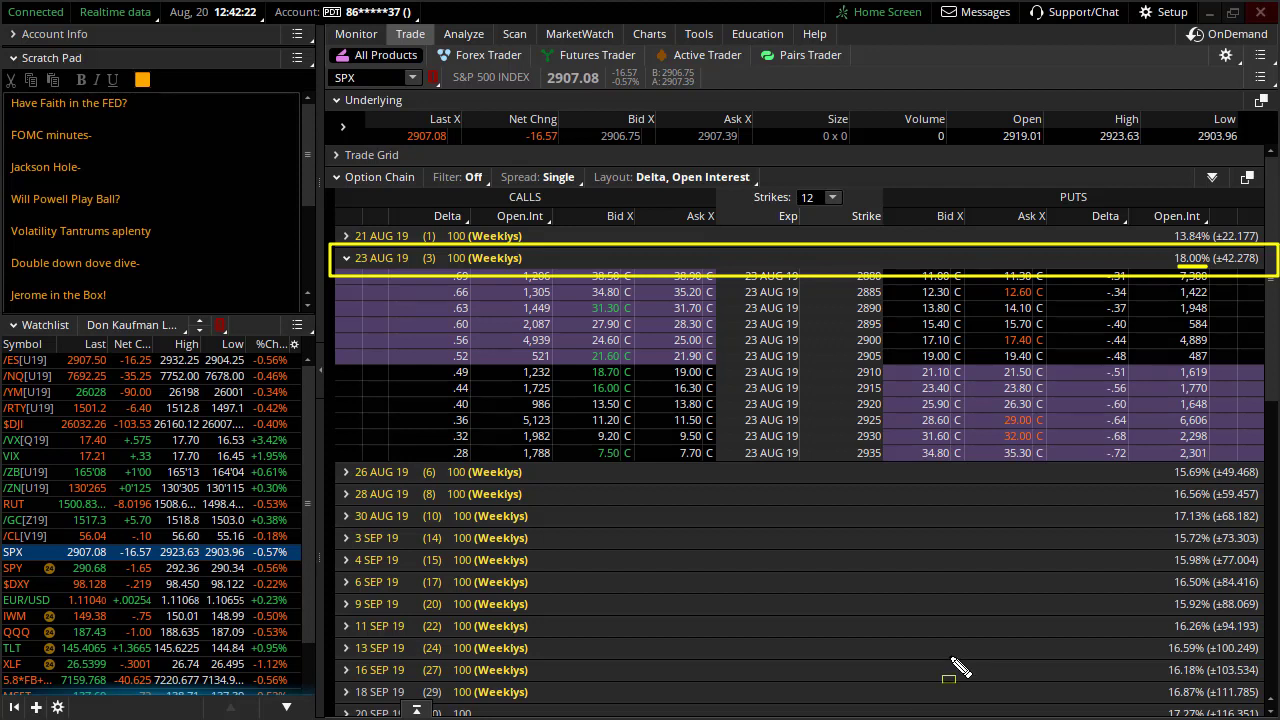
left_click_drag(1217, 268, 1252, 269)
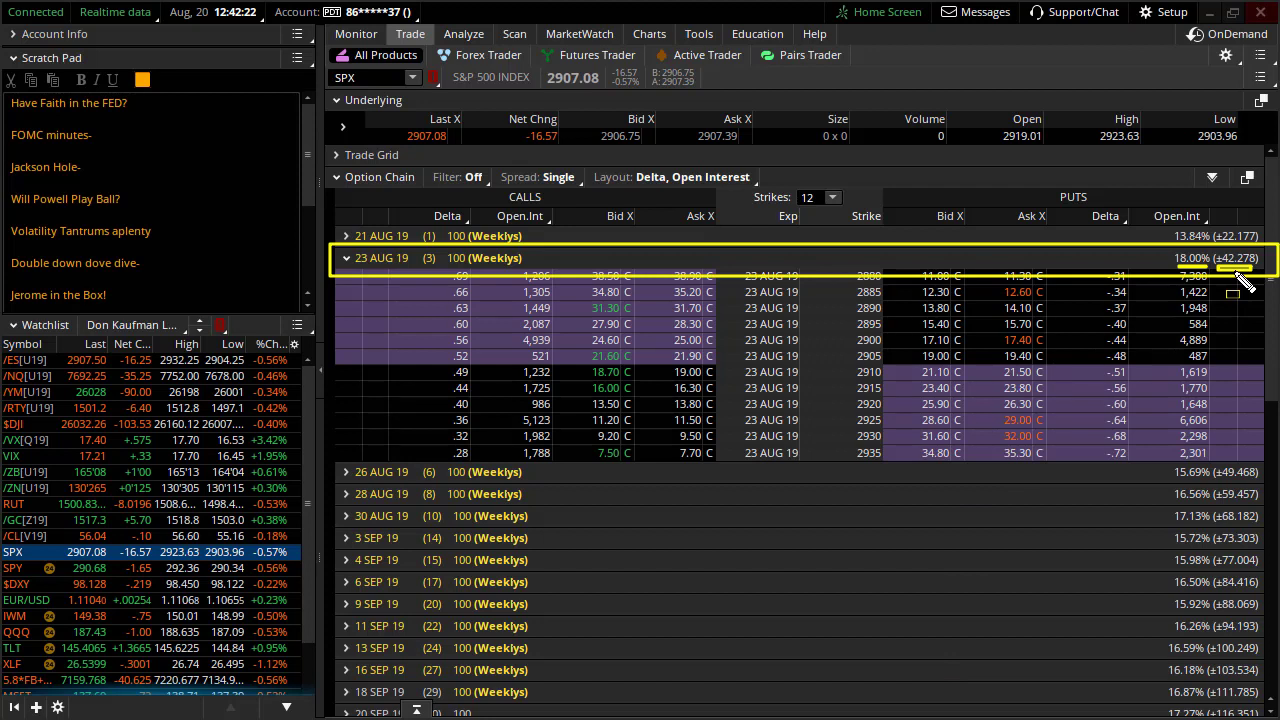
key("Escape")
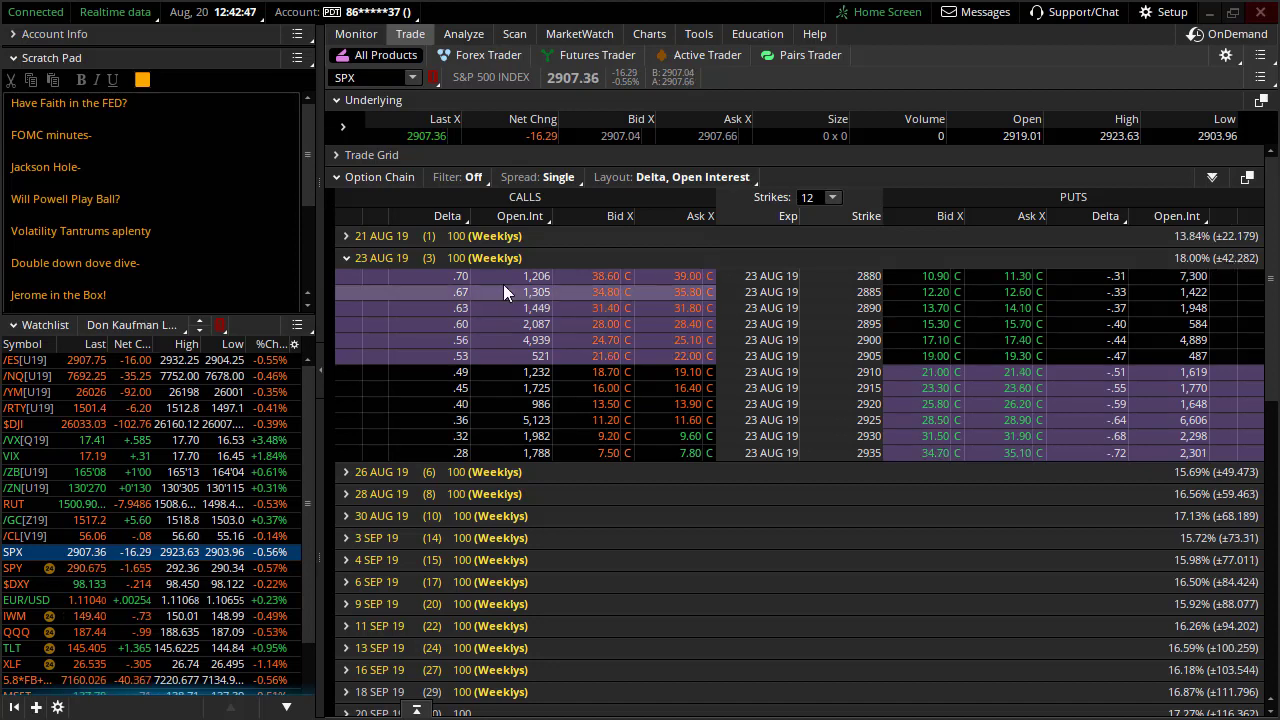
left_click(406, 256)
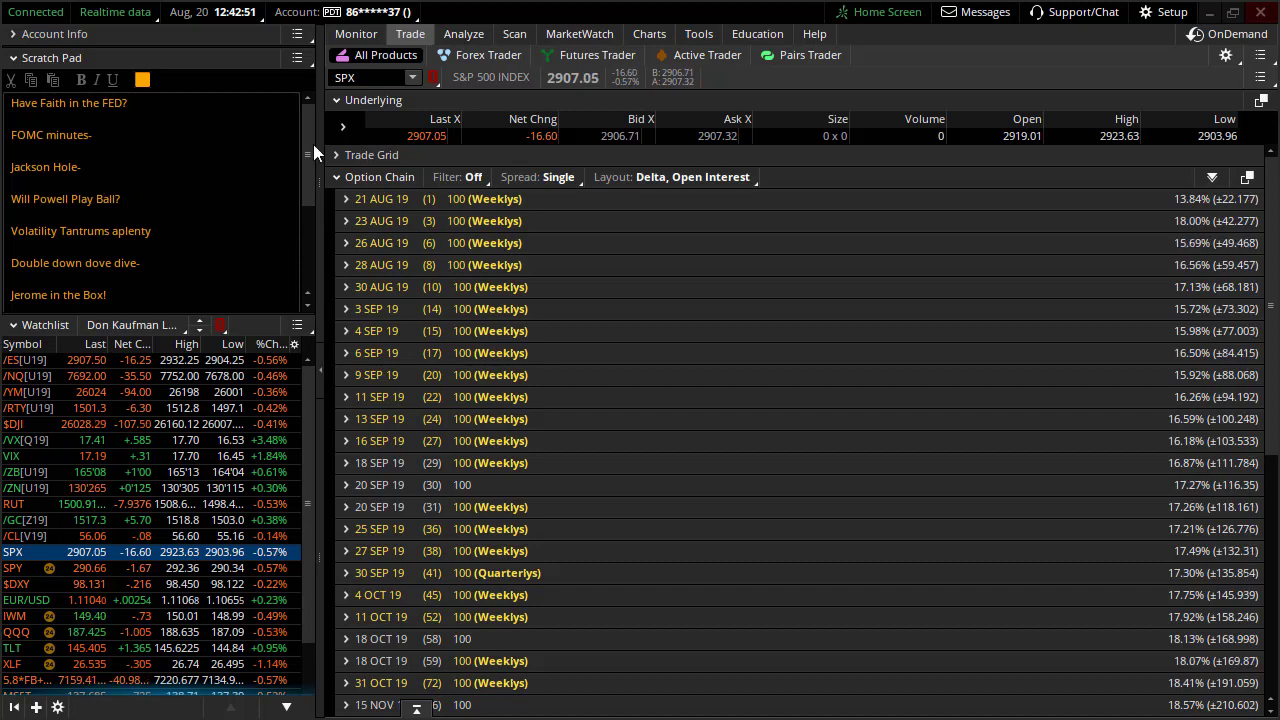
In the Aug 18 week calendar, show Thu Aug 22 and Fri Aug 23 events and select Federal Reserve Chairman.
left_click(579, 35)
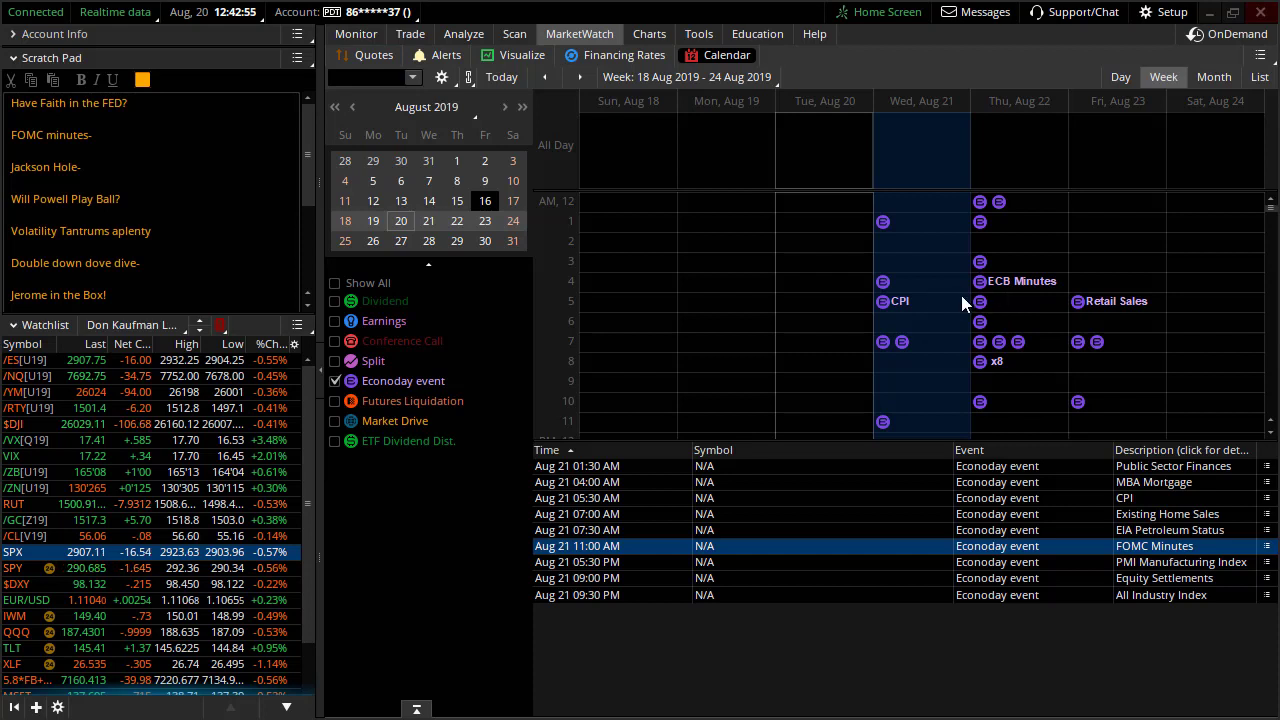
left_click(998, 283)
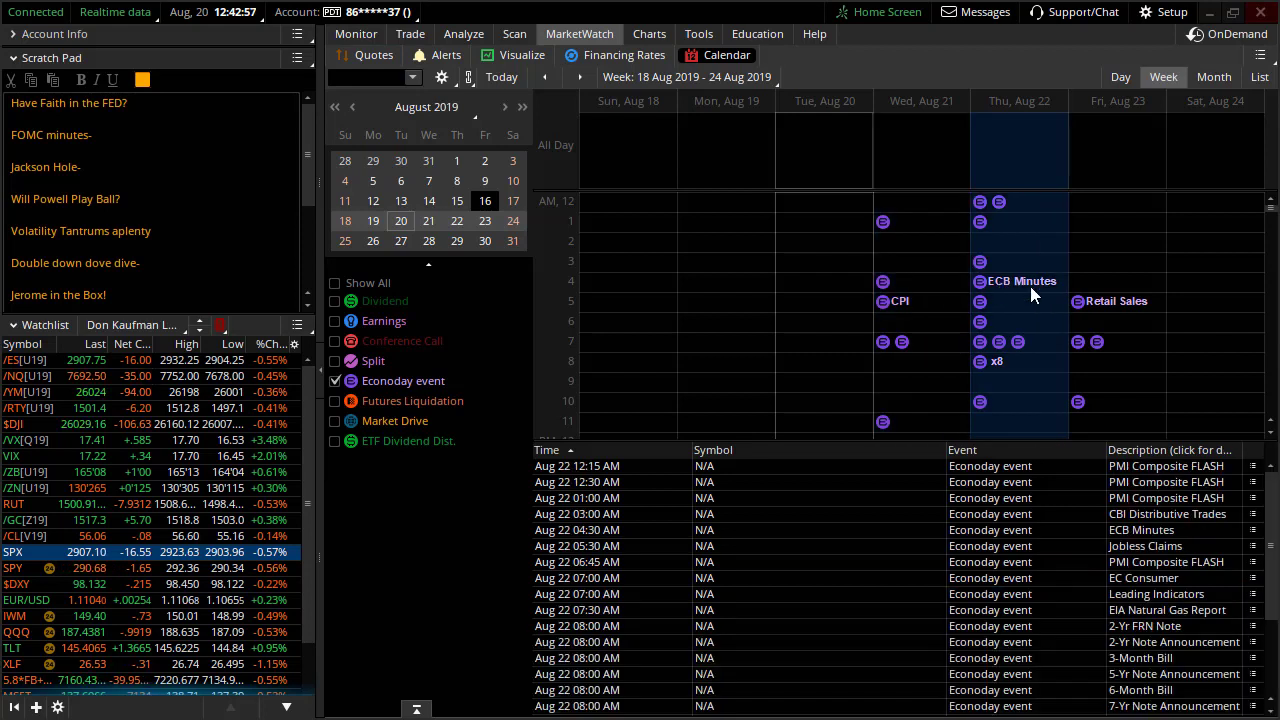
left_click(1100, 308)
left_click(1183, 484)
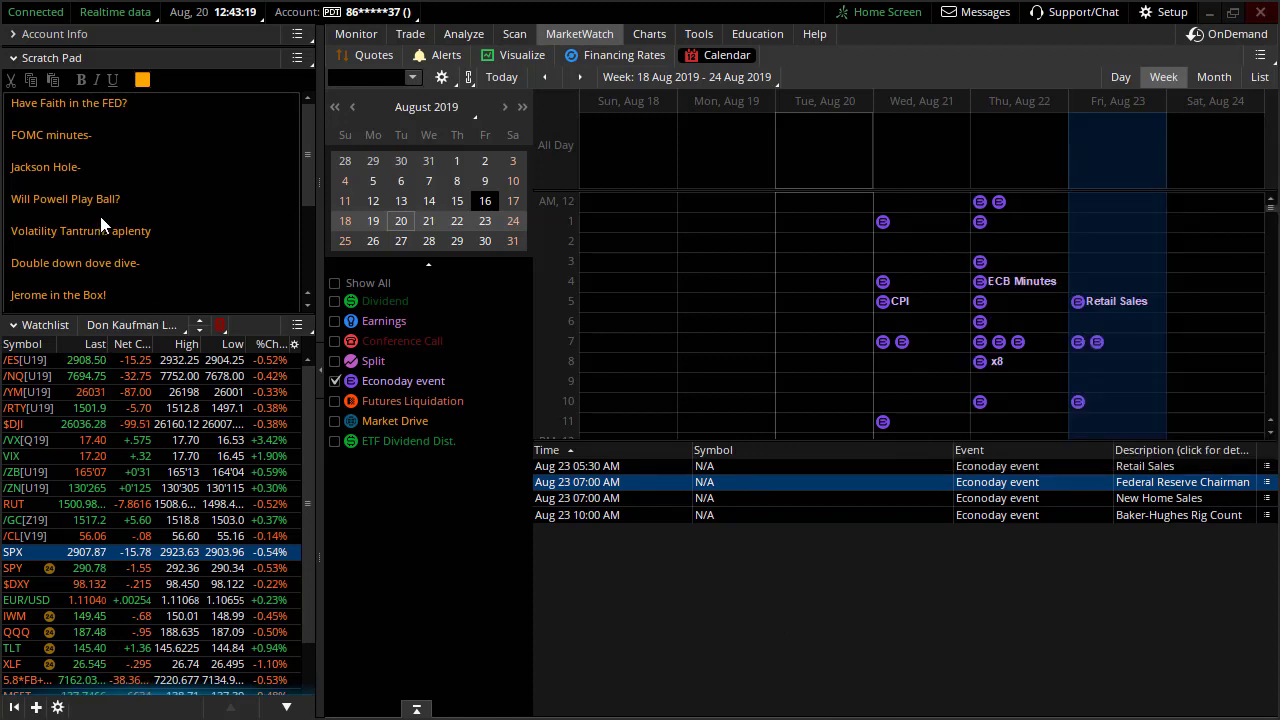
Return to the SPX option chain and highlight the Jackson Hole- and Will Powell Play Ball? notes.
left_click(402, 37)
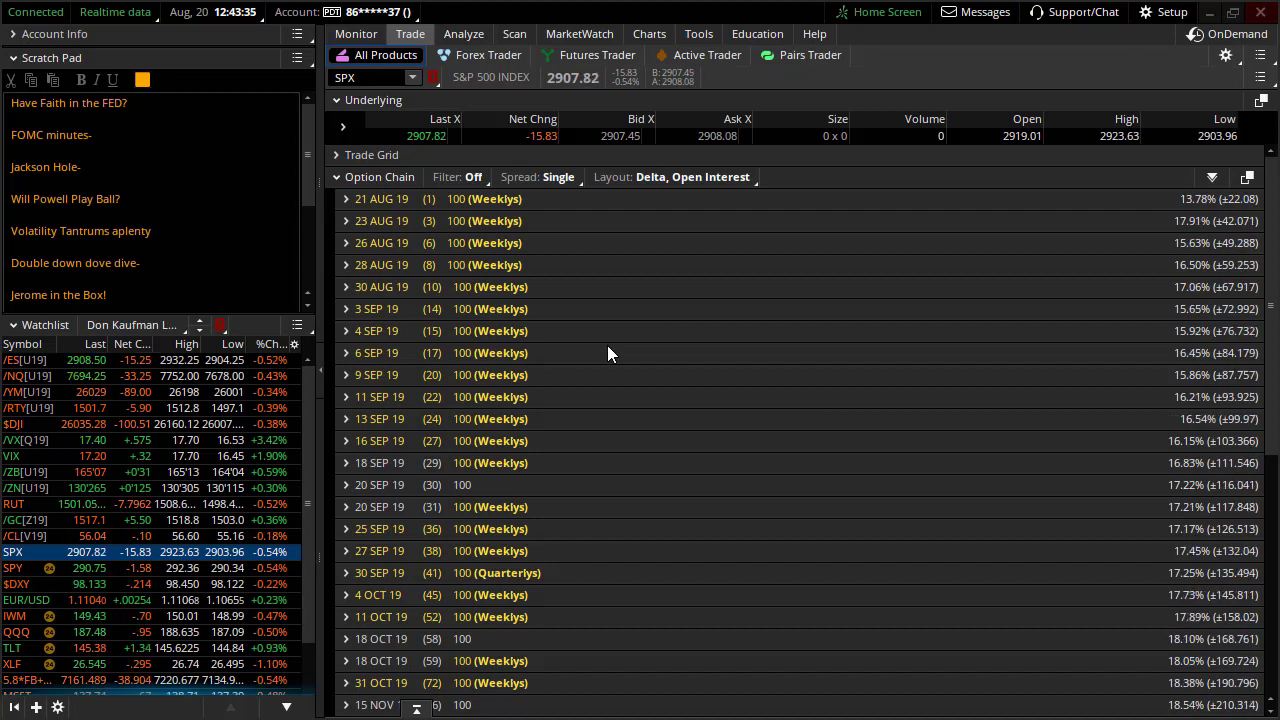
left_click_drag(100, 166, 6, 168)
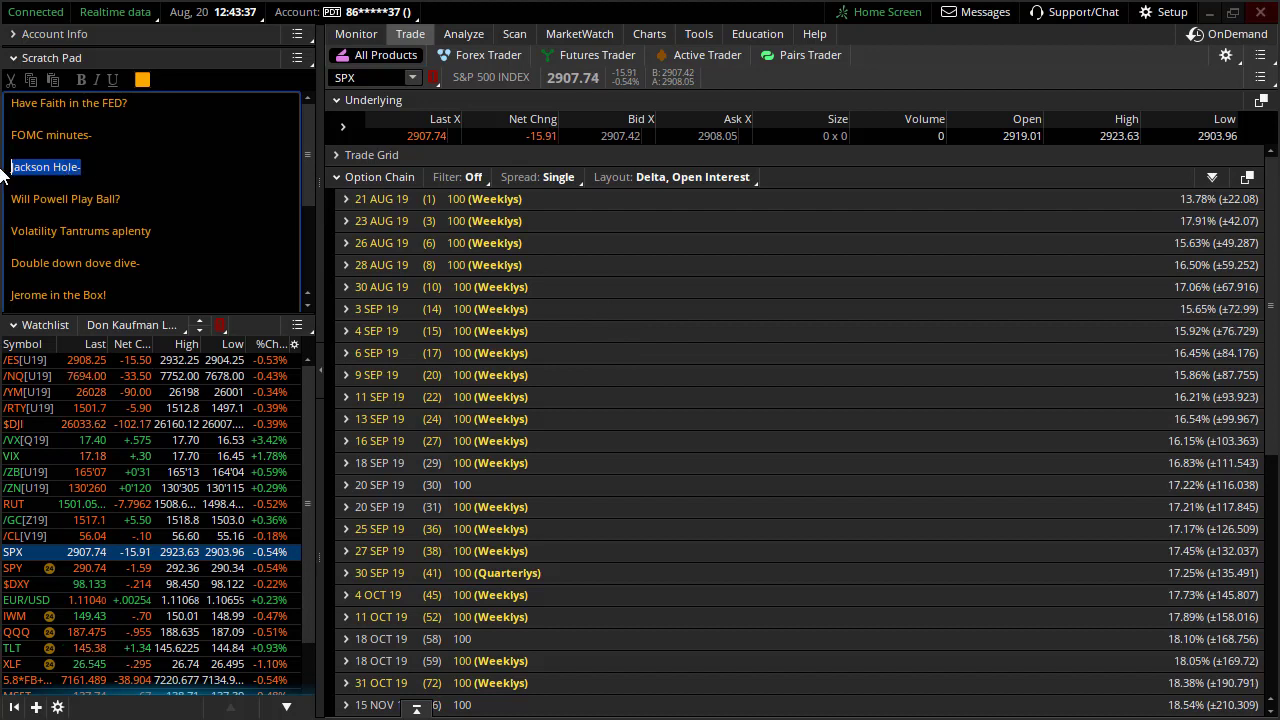
left_click(126, 171)
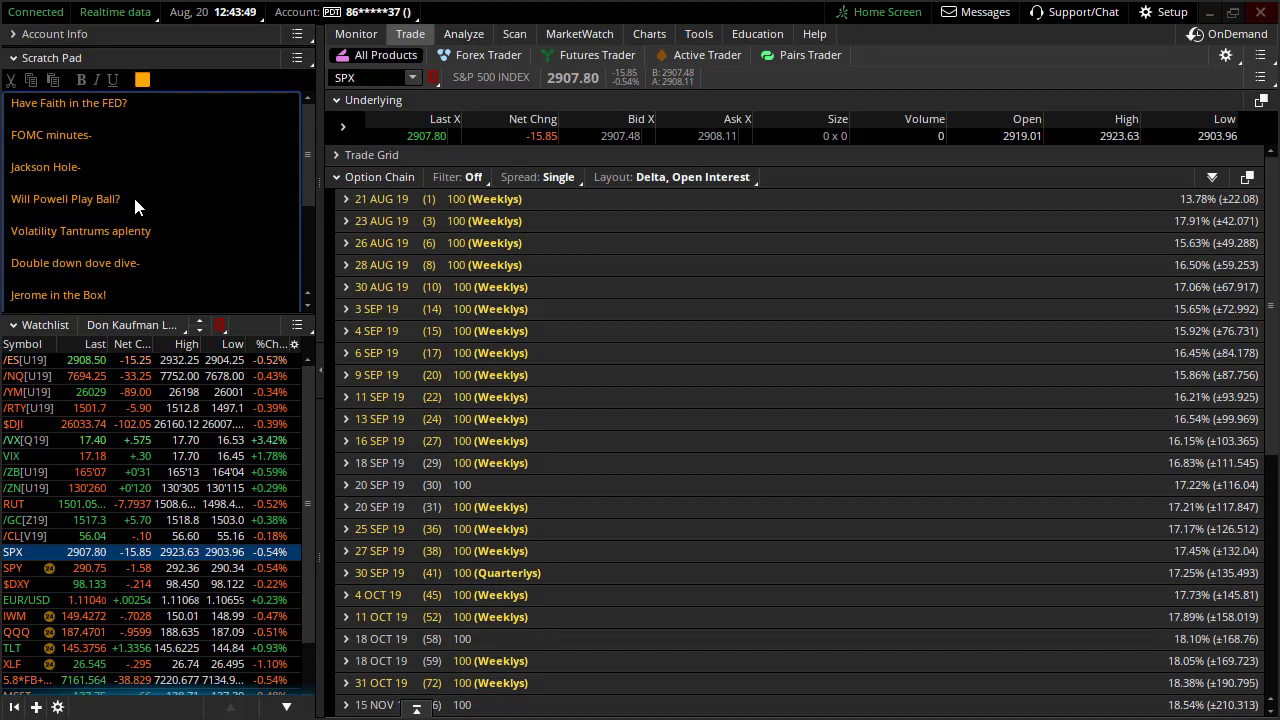
left_click_drag(122, 199, 15, 210)
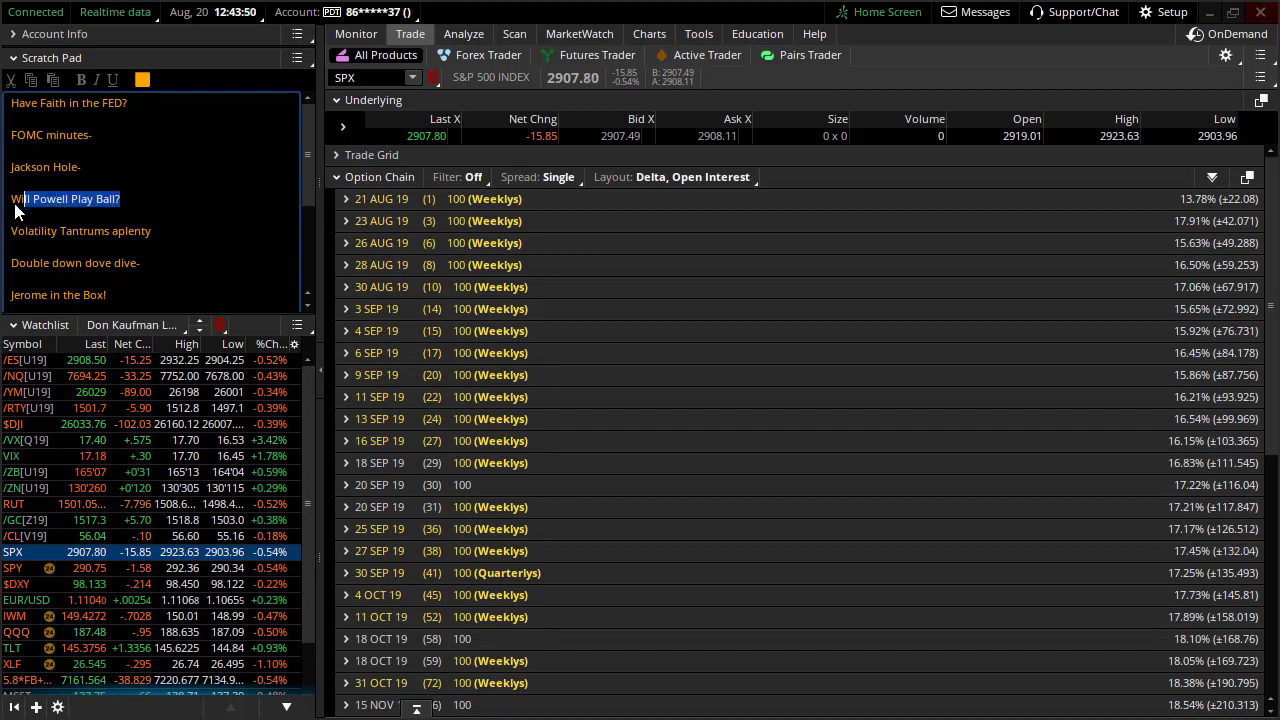
left_click(196, 217)
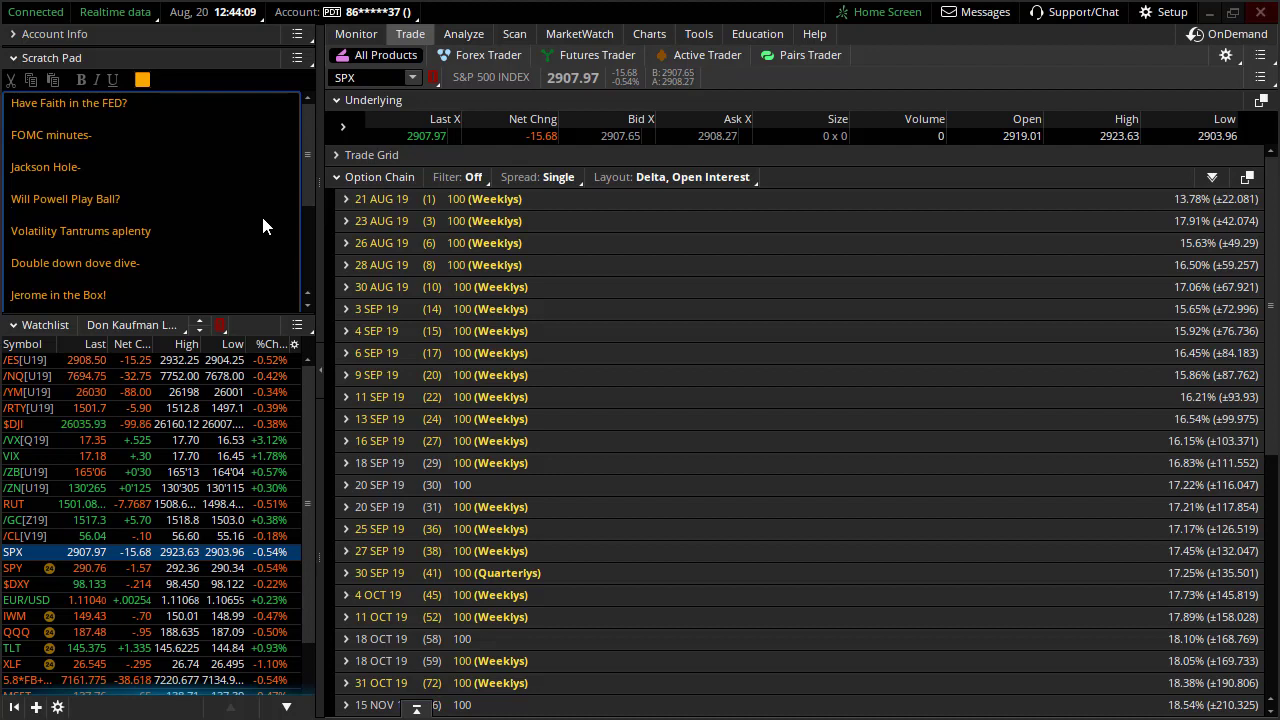
Highlight the Jerome in the Box! note, then add and remove an extra exclamation mark.
left_click(100, 306)
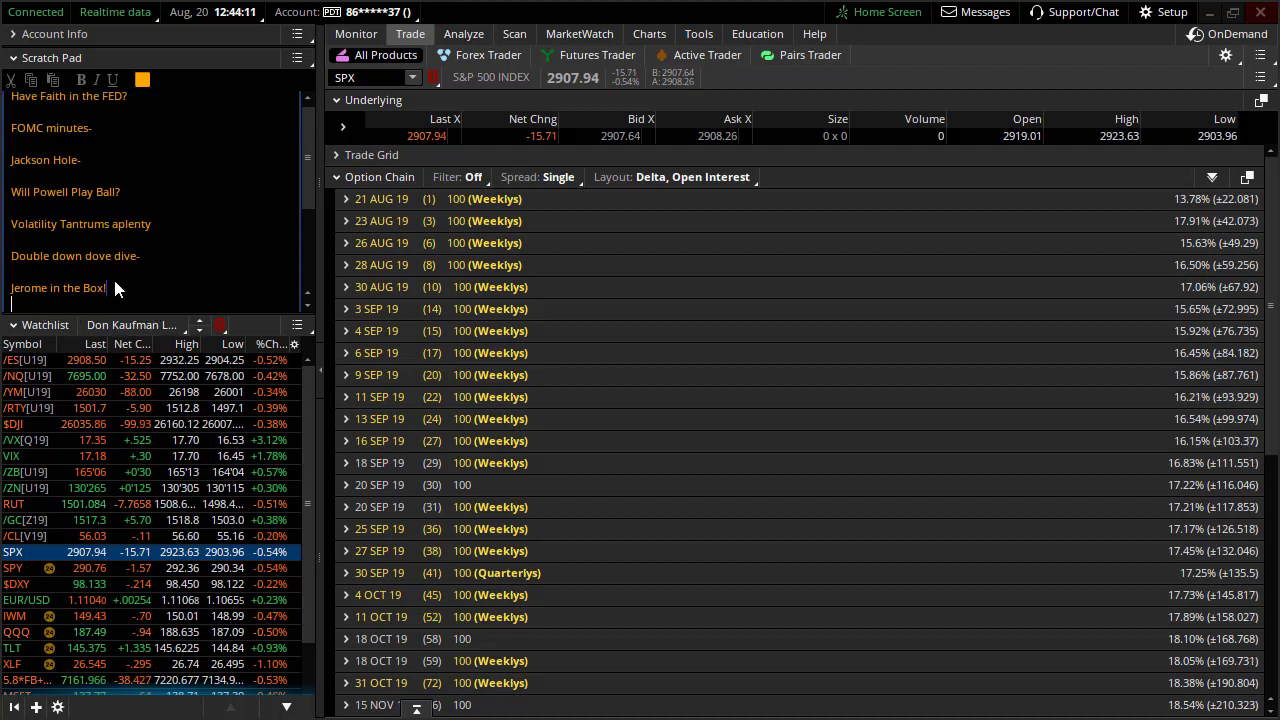
left_click_drag(108, 290, 3, 292)
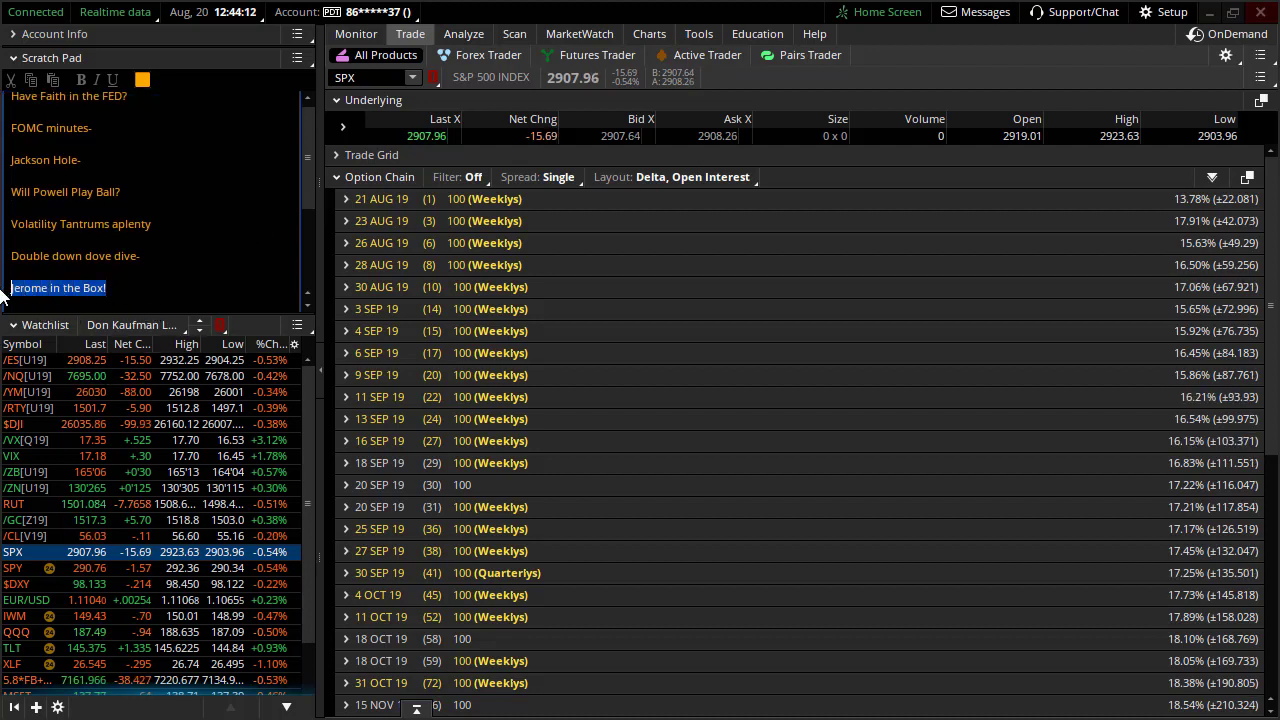
left_click(172, 288)
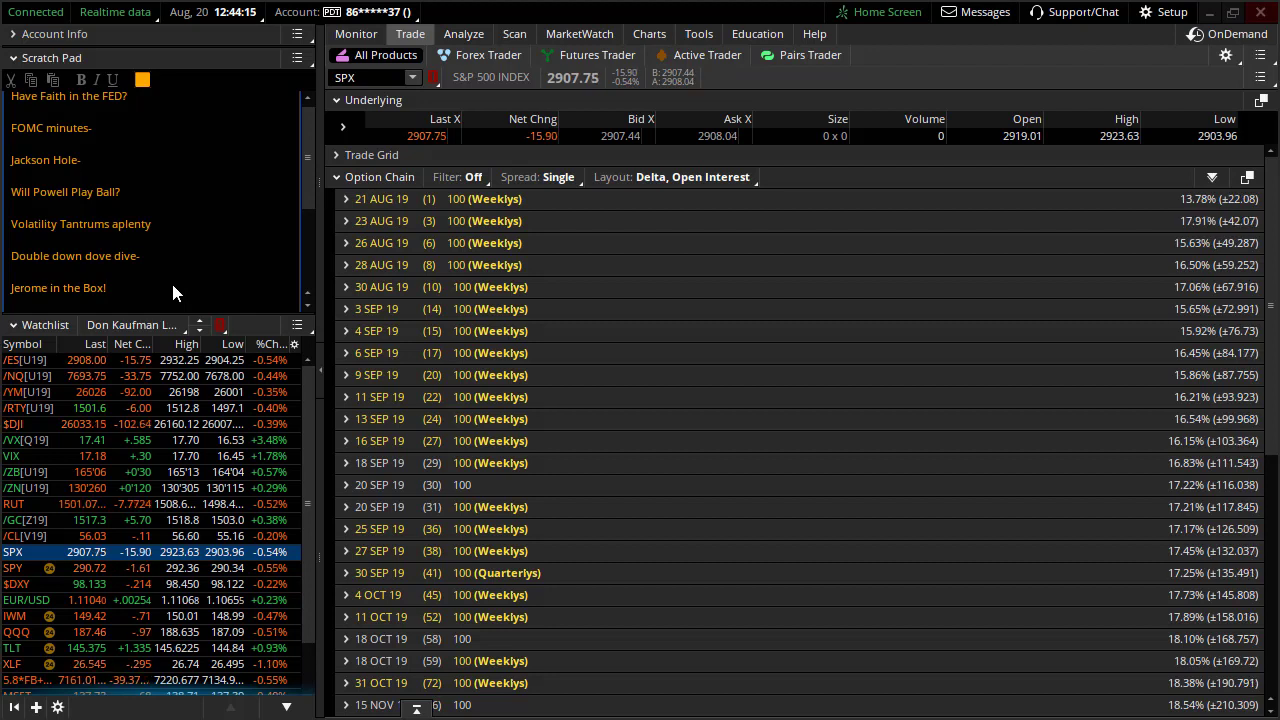
left_click(174, 289)
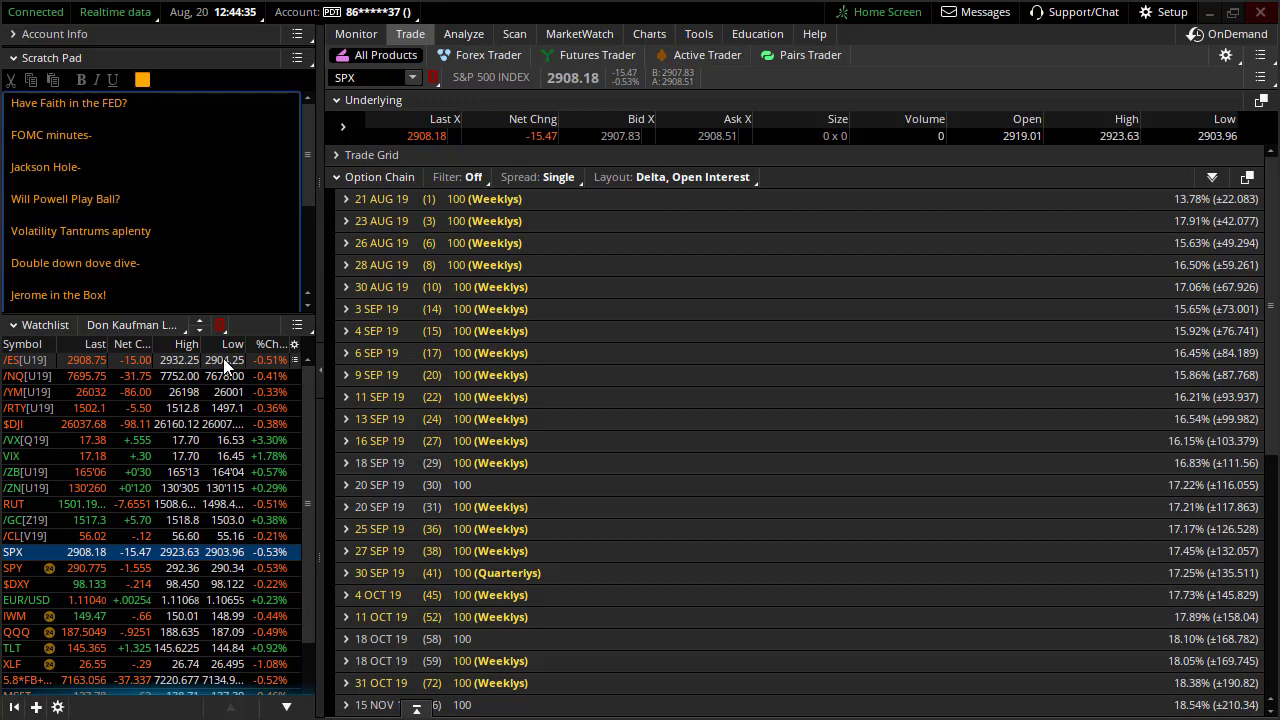
type("!")
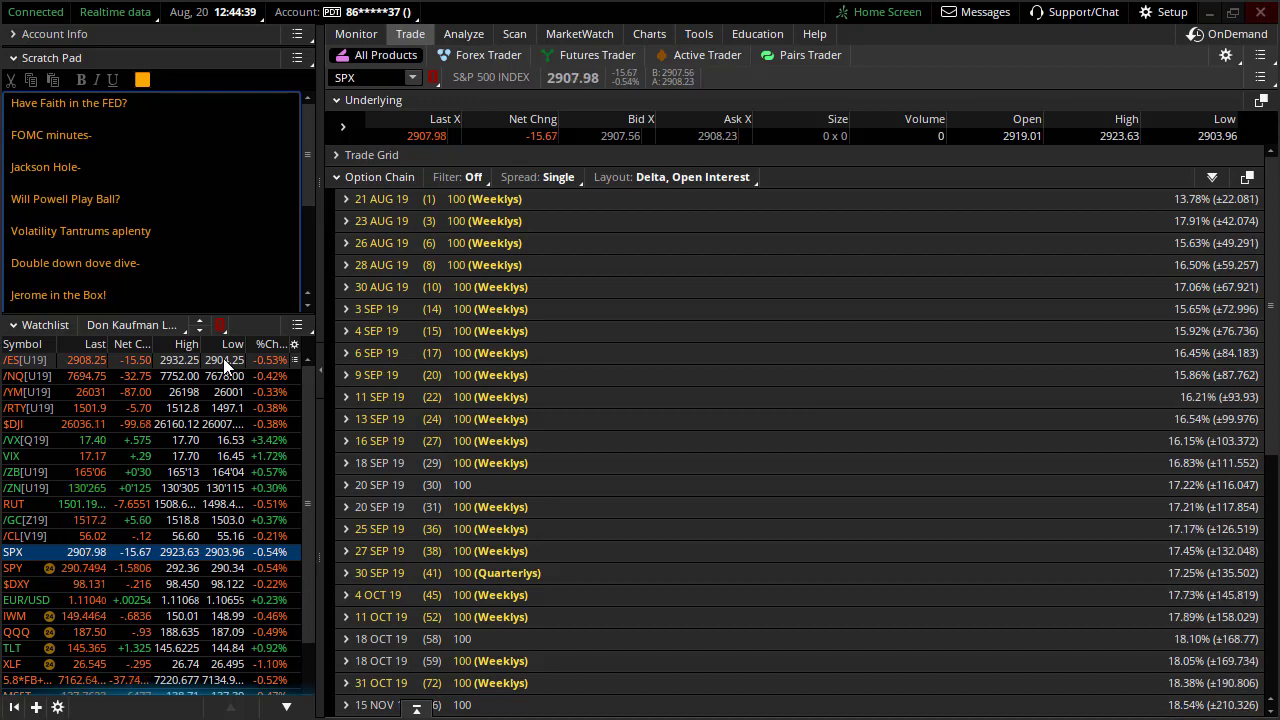
key("BackSpace")
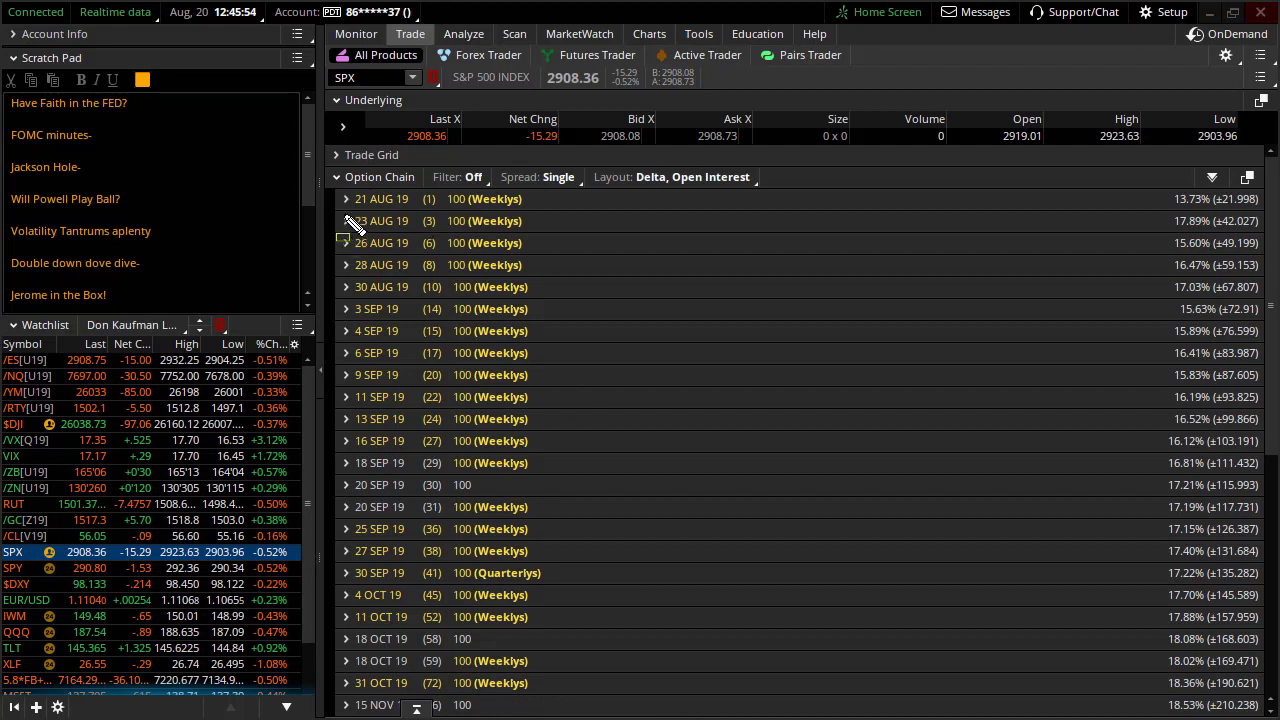
Box the SPX 23 AUG 19 row, underline its expected move, then load XLF's option chain.
mouse_move(331, 207)
left_mouse_down()
mouse_move(663, 251)
mouse_move(1255, 250)
mouse_move(1277, 234)
left_mouse_up()
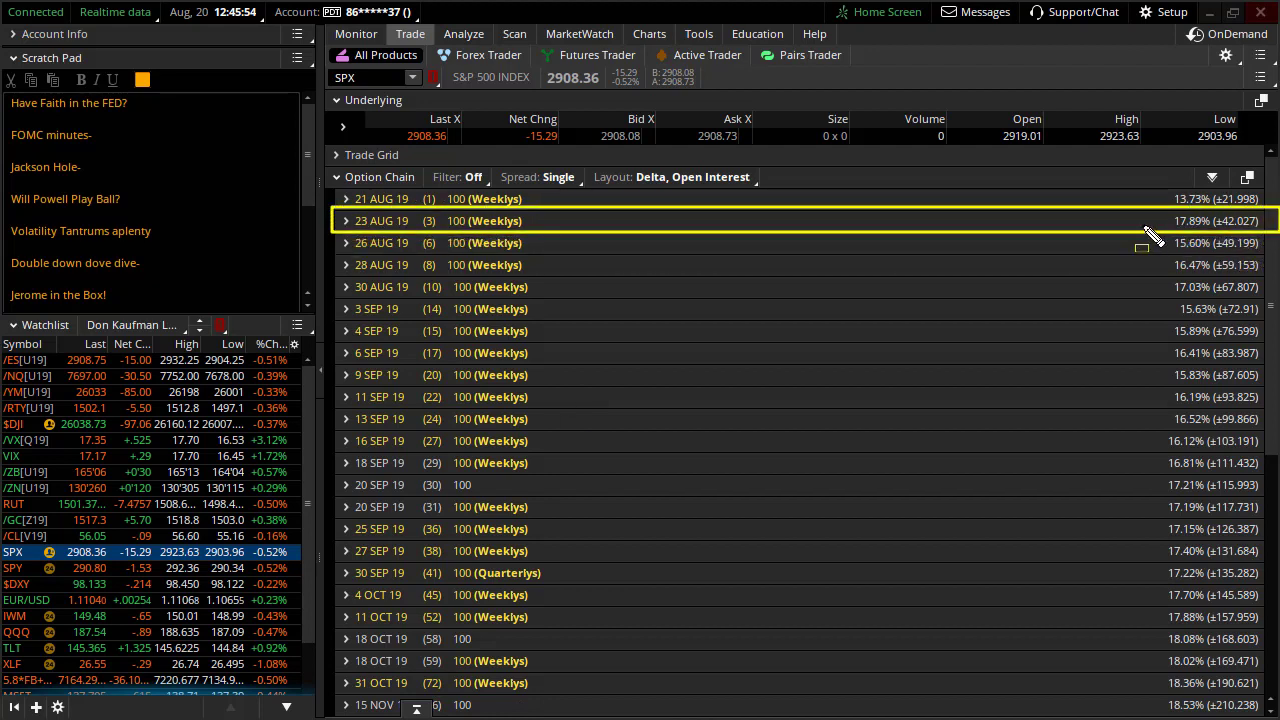
left_click_drag(1142, 217, 1164, 220)
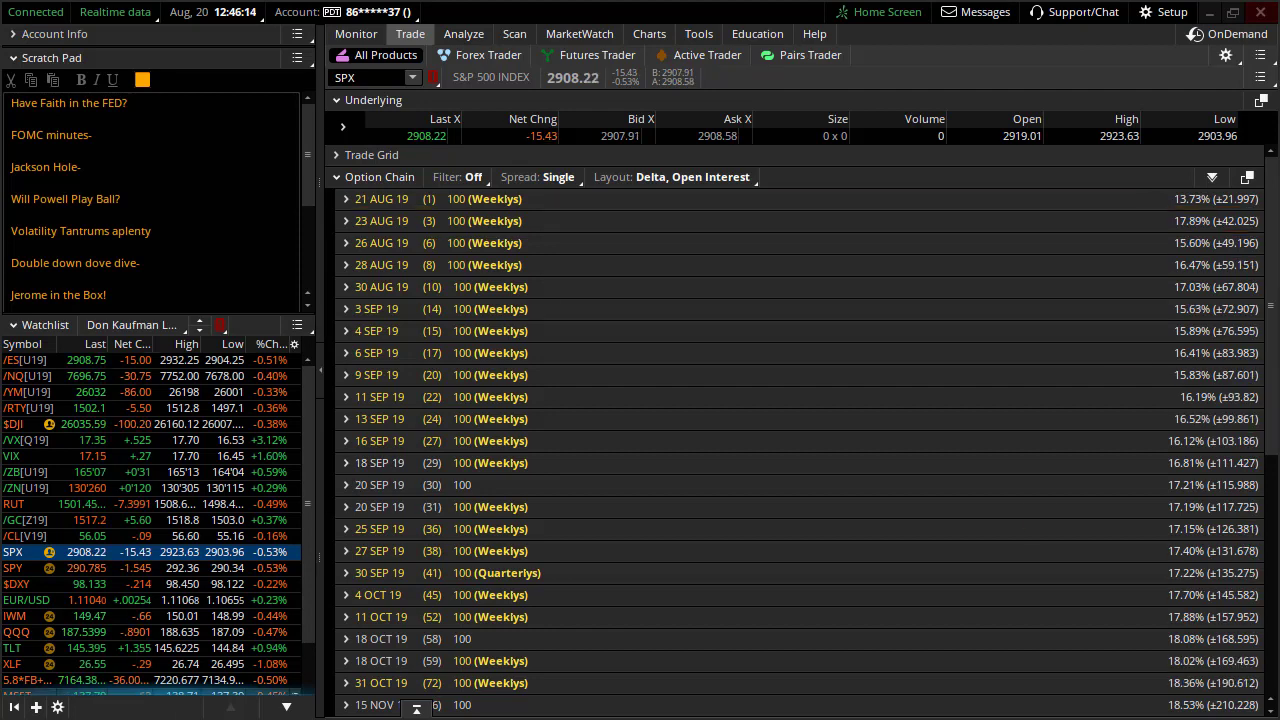
left_click(12, 664)
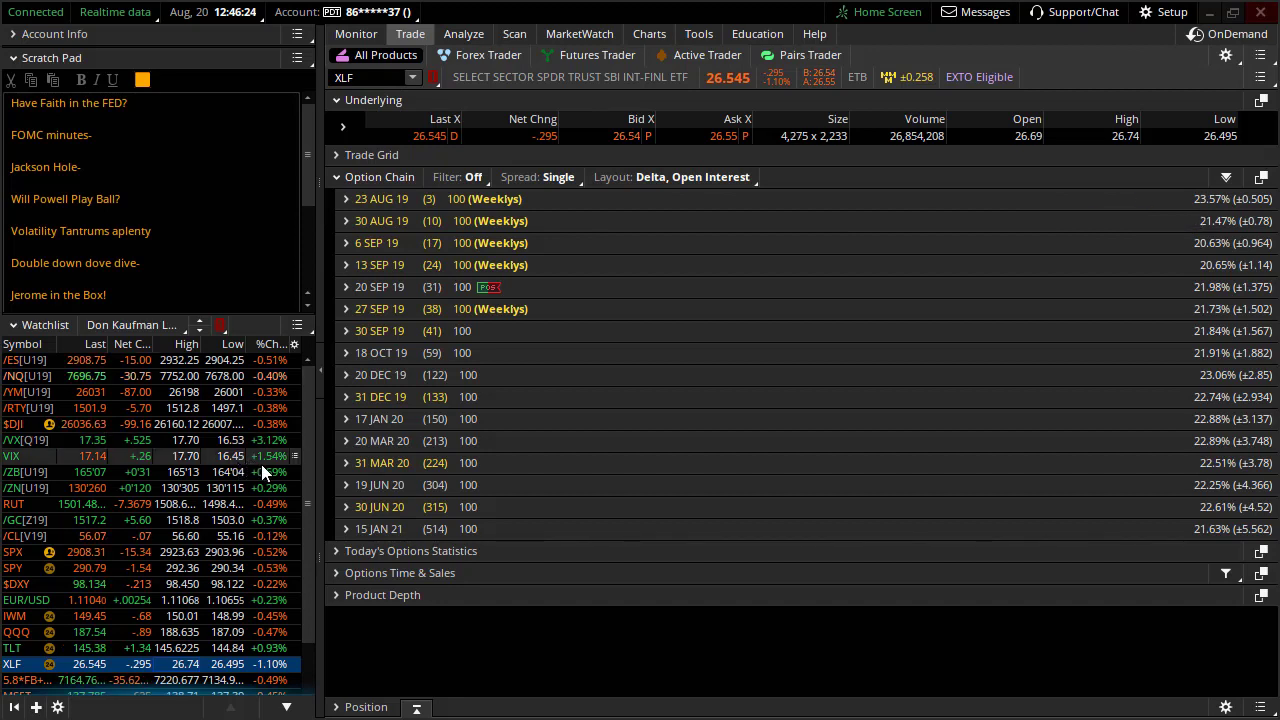
Reload the SPX option chain and scroll through its expirations.
left_click(237, 557)
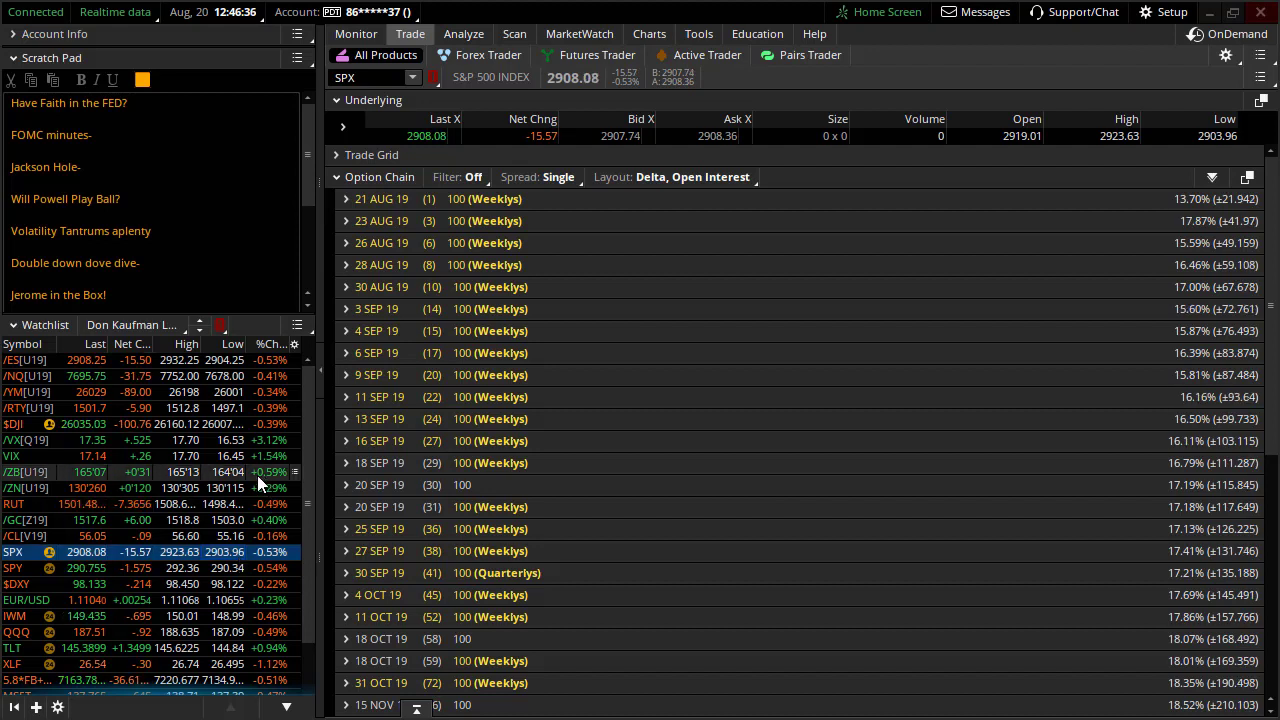
scroll(220, 497, "down", 2)
scroll(220, 497, "down", 2)
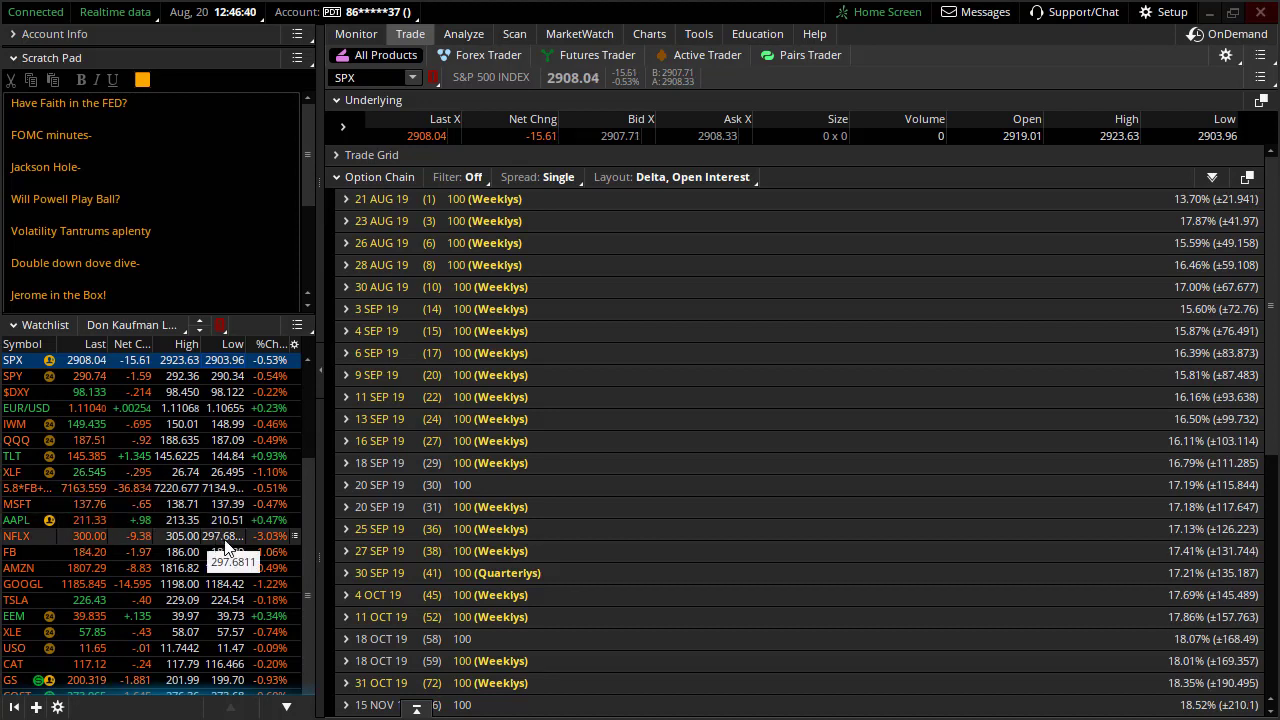
scroll(220, 497, "up", 4)
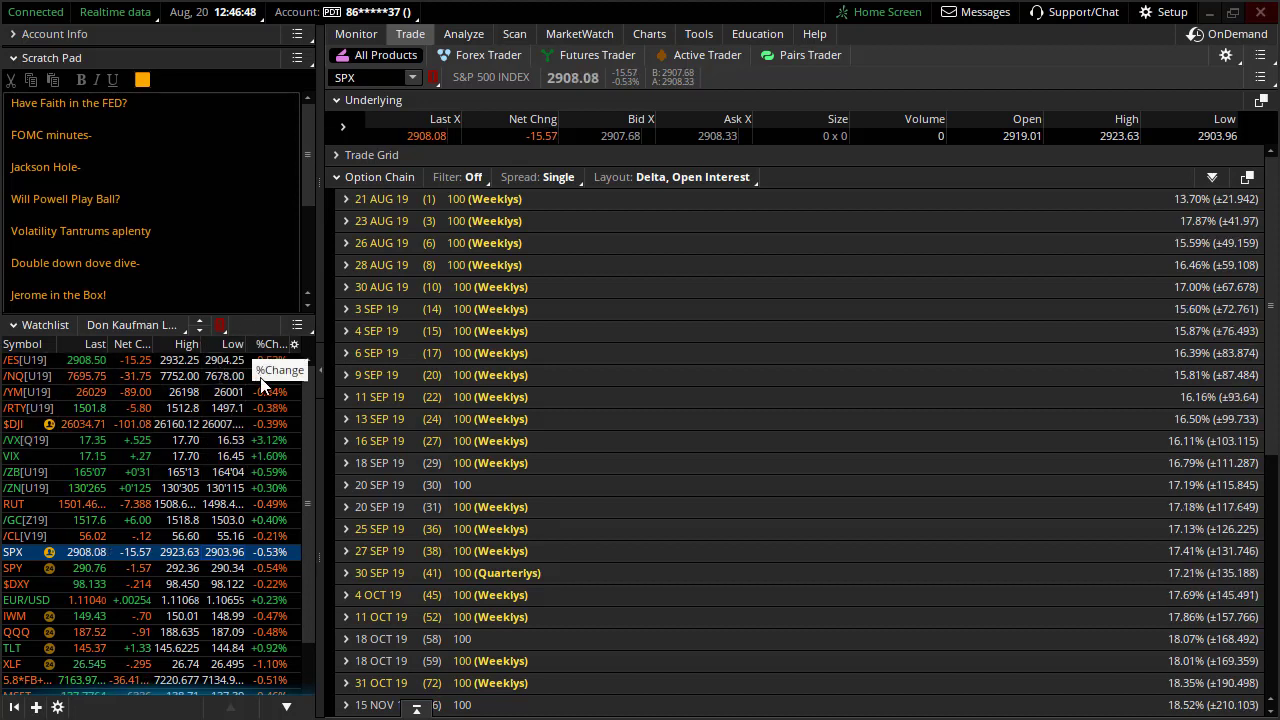
View the S&P 100 Index Watch bars, then switch to the SPX daily chart.
left_click(586, 36)
left_click(512, 55)
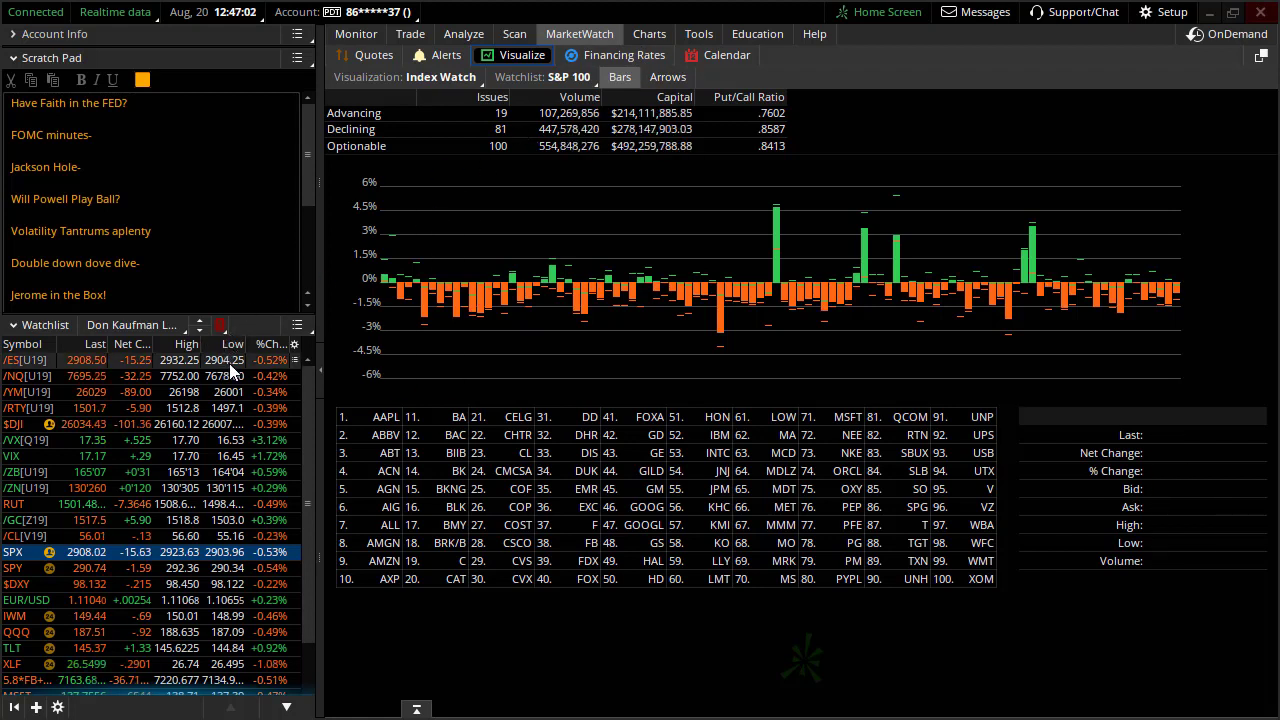
left_click(648, 35)
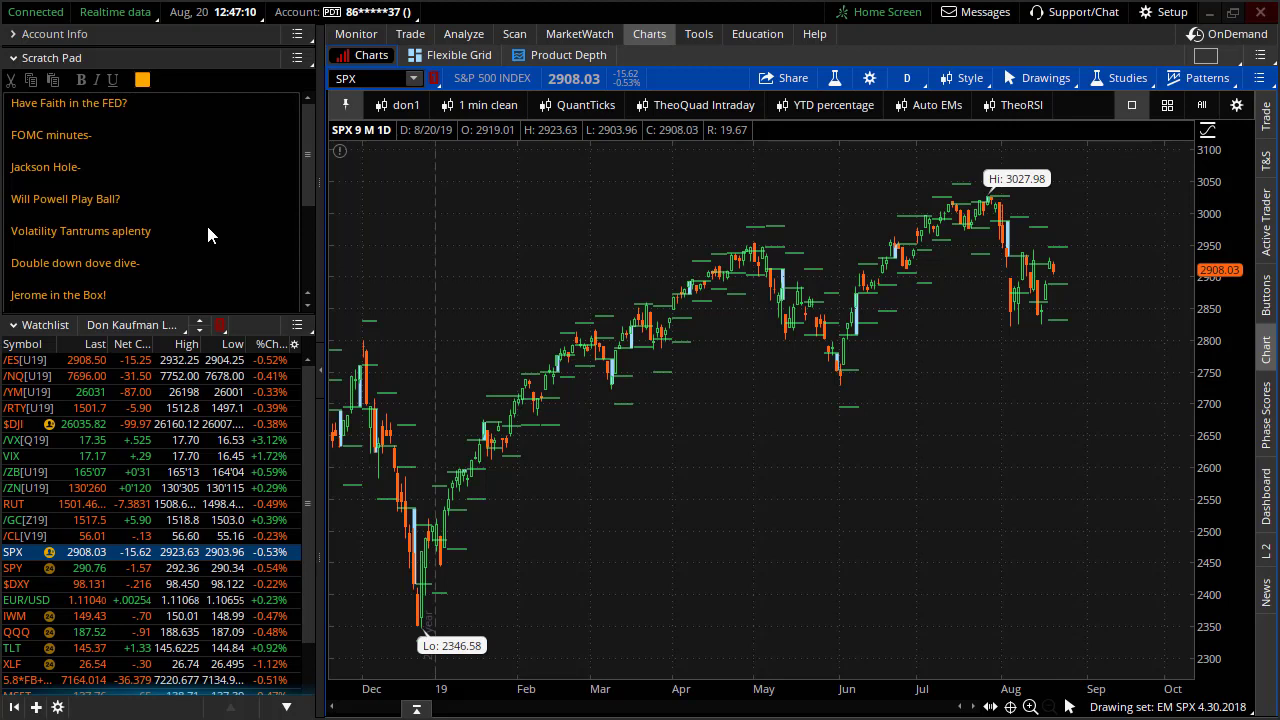
Zoom SPX into recent weeks and sketch the expected-move range down to about 2840, then clear it.
left_click_drag(966, 329, 1168, 332)
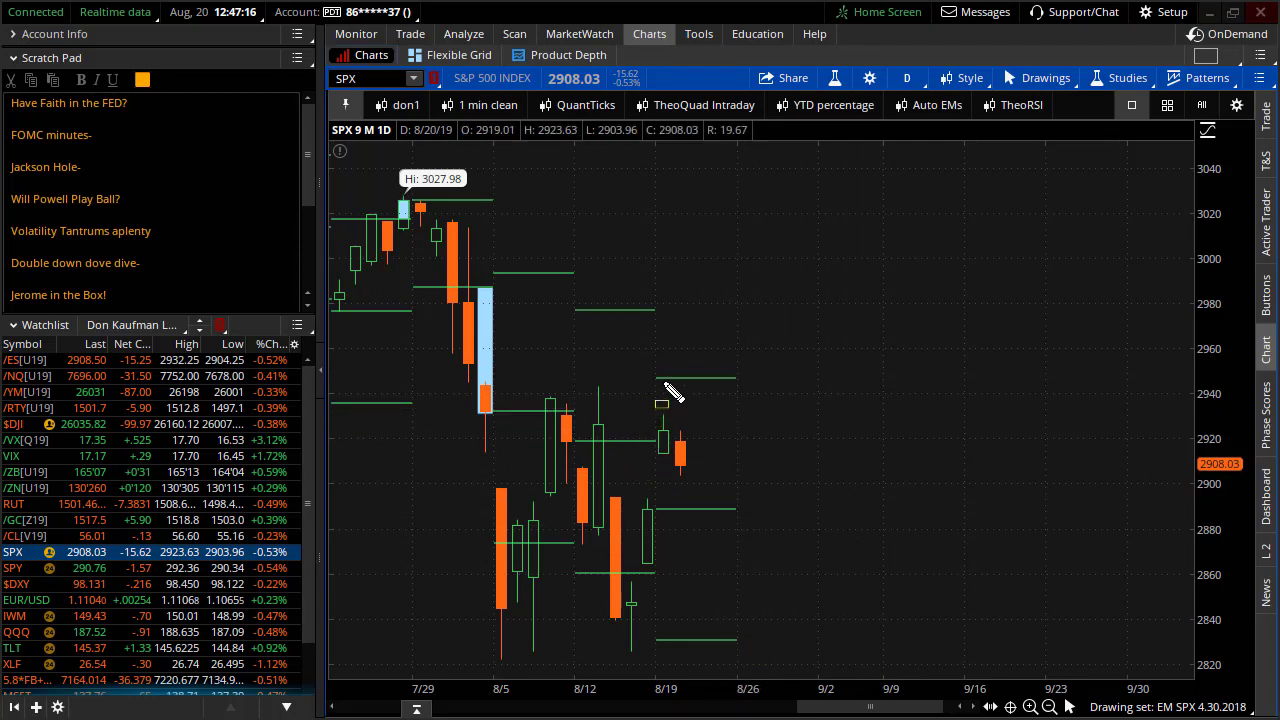
mouse_move(653, 380)
left_mouse_down()
mouse_move(751, 600)
mouse_move(746, 641)
left_mouse_up()
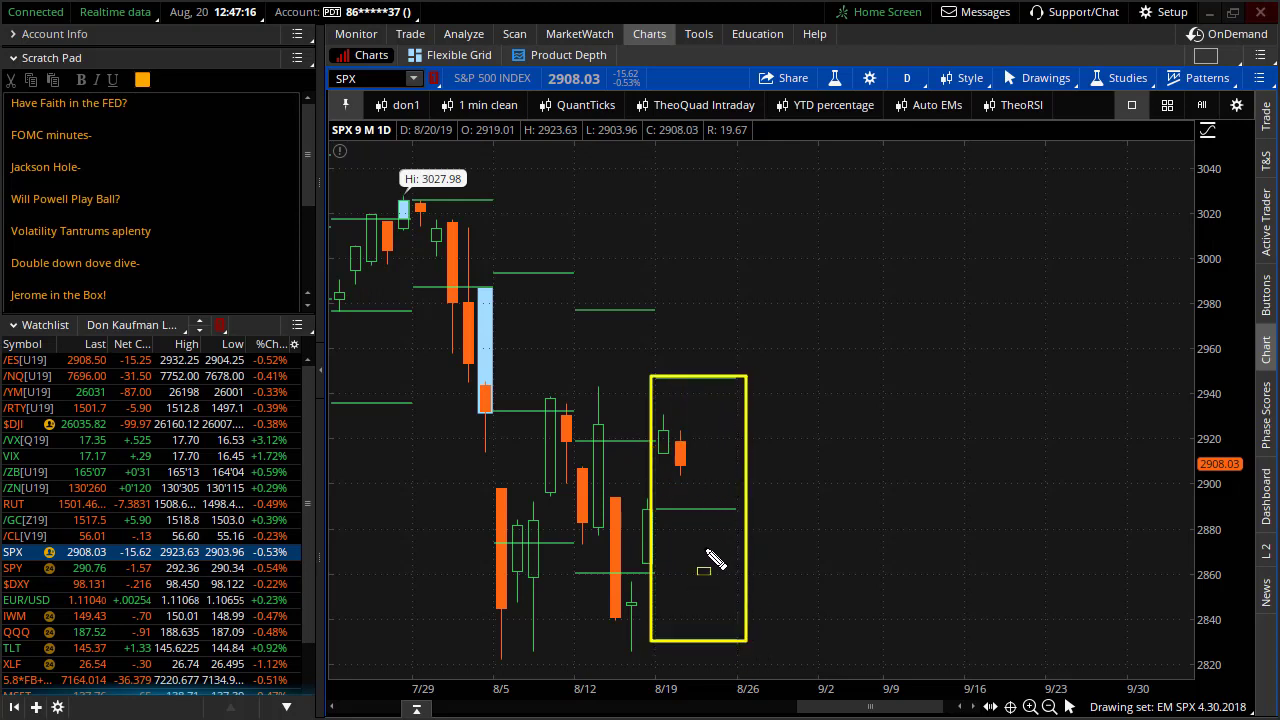
left_click_drag(704, 507, 711, 378)
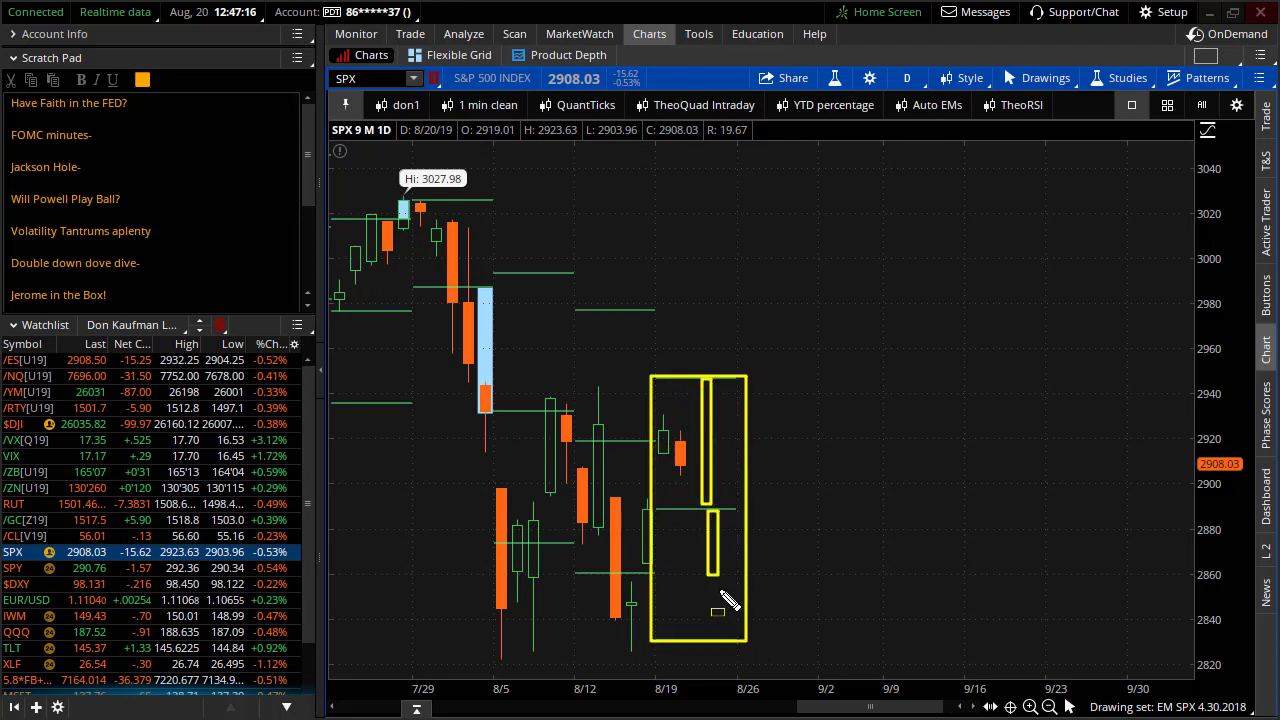
left_click_drag(722, 592, 723, 639)
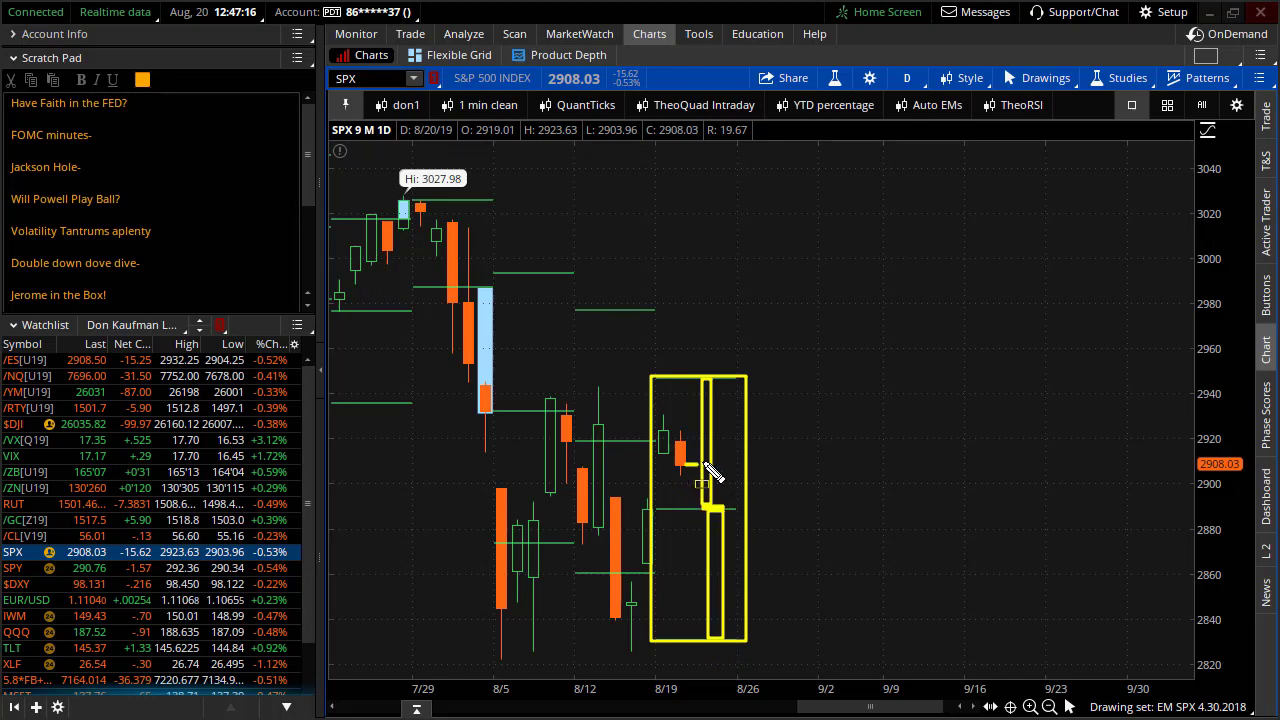
left_click_drag(705, 465, 1176, 467)
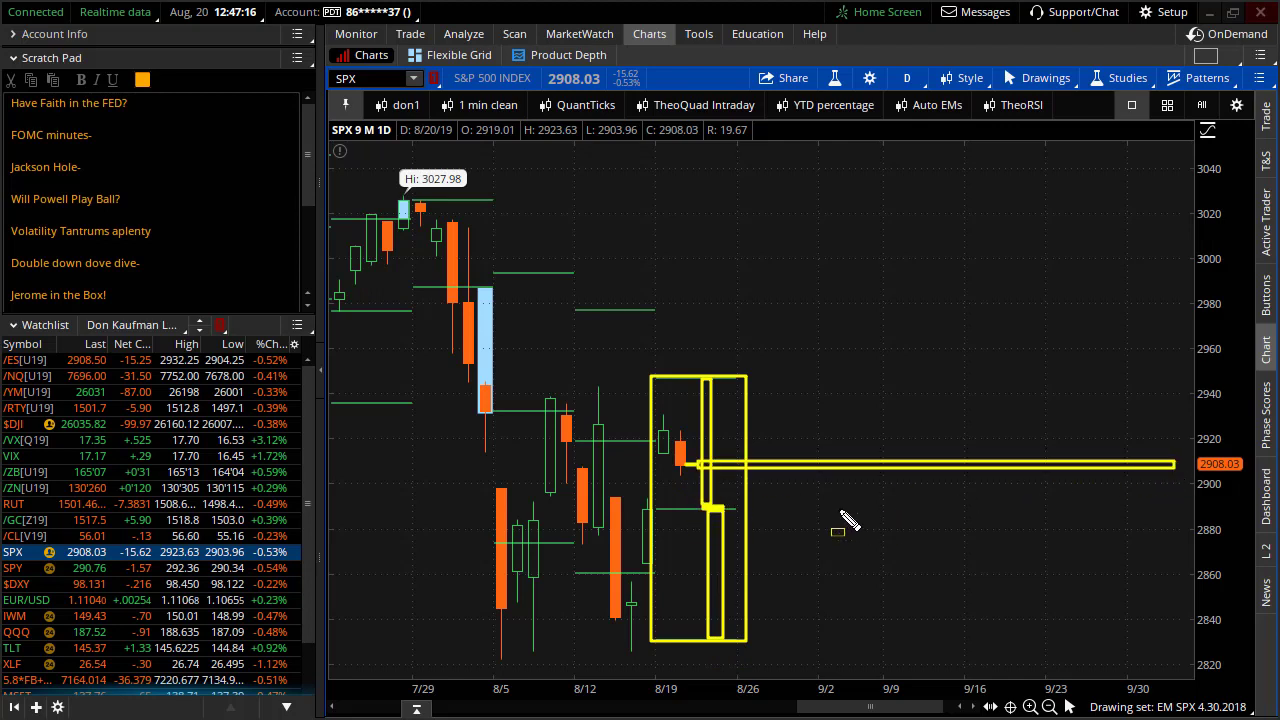
key("Escape")
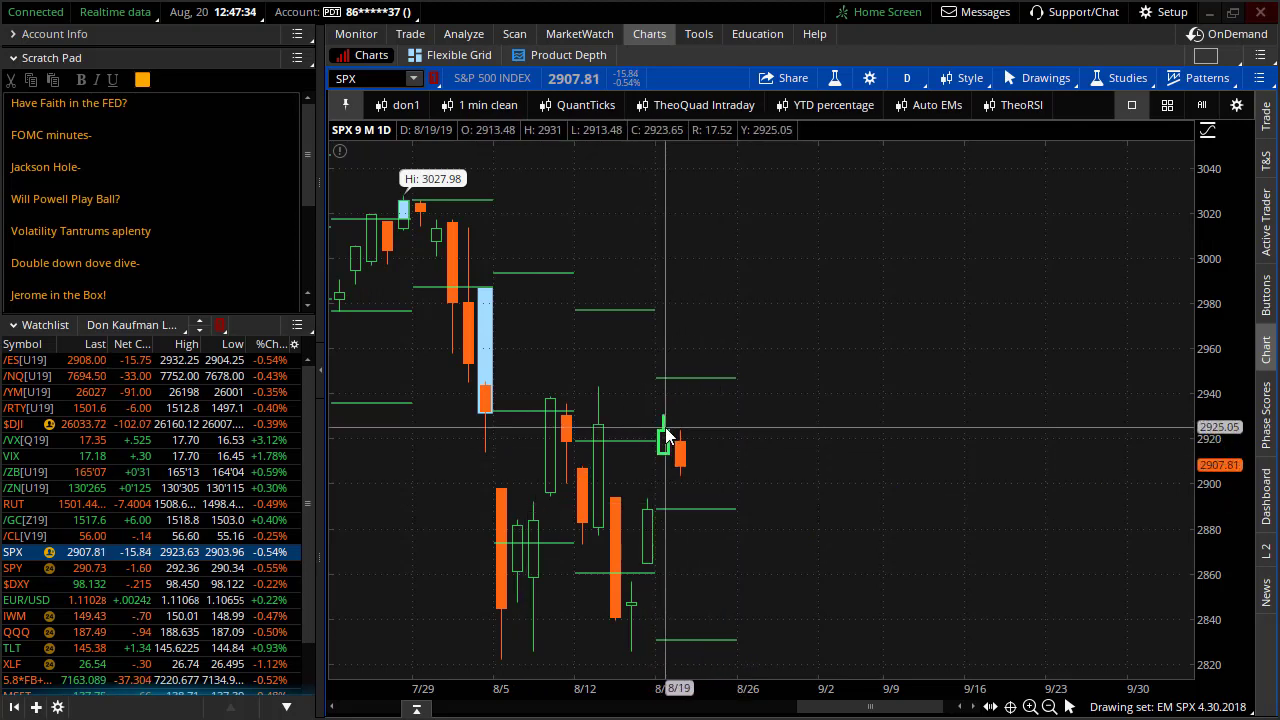
Collapse the Scratch Pad, check /ES, then chart /ZB zoomed into the last two months.
left_click(67, 60)
left_click(145, 116)
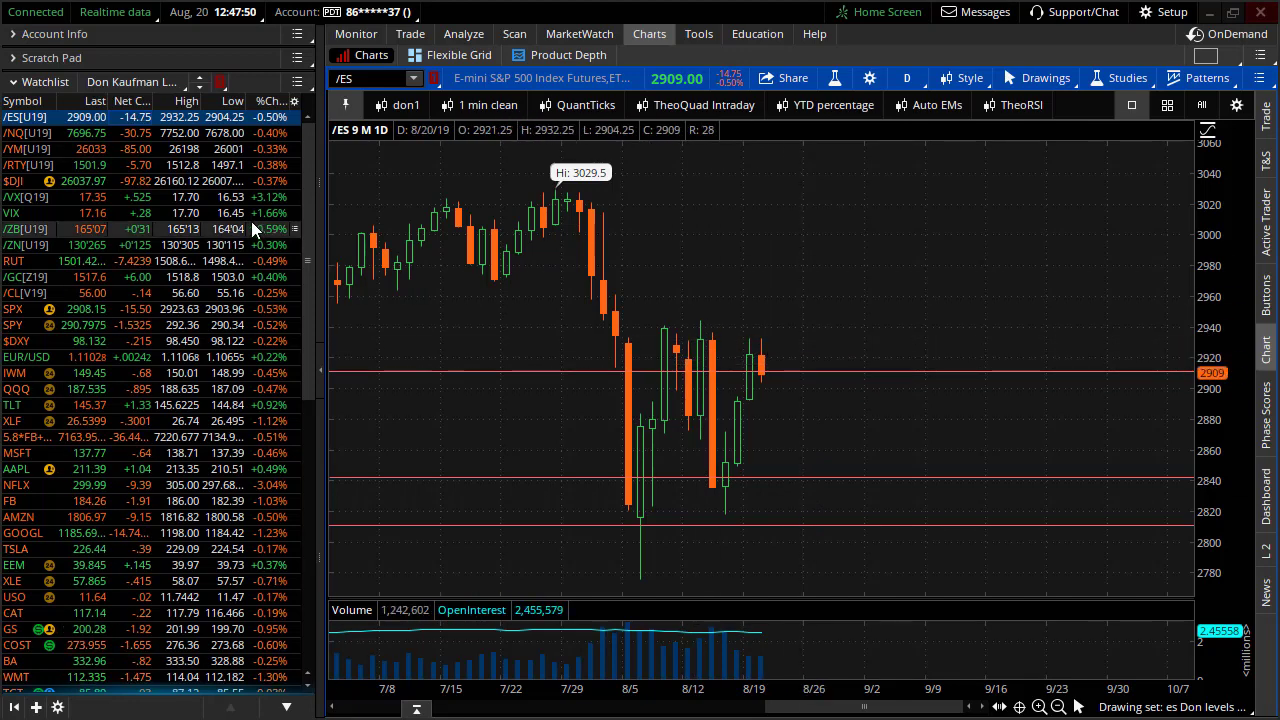
left_click(222, 229)
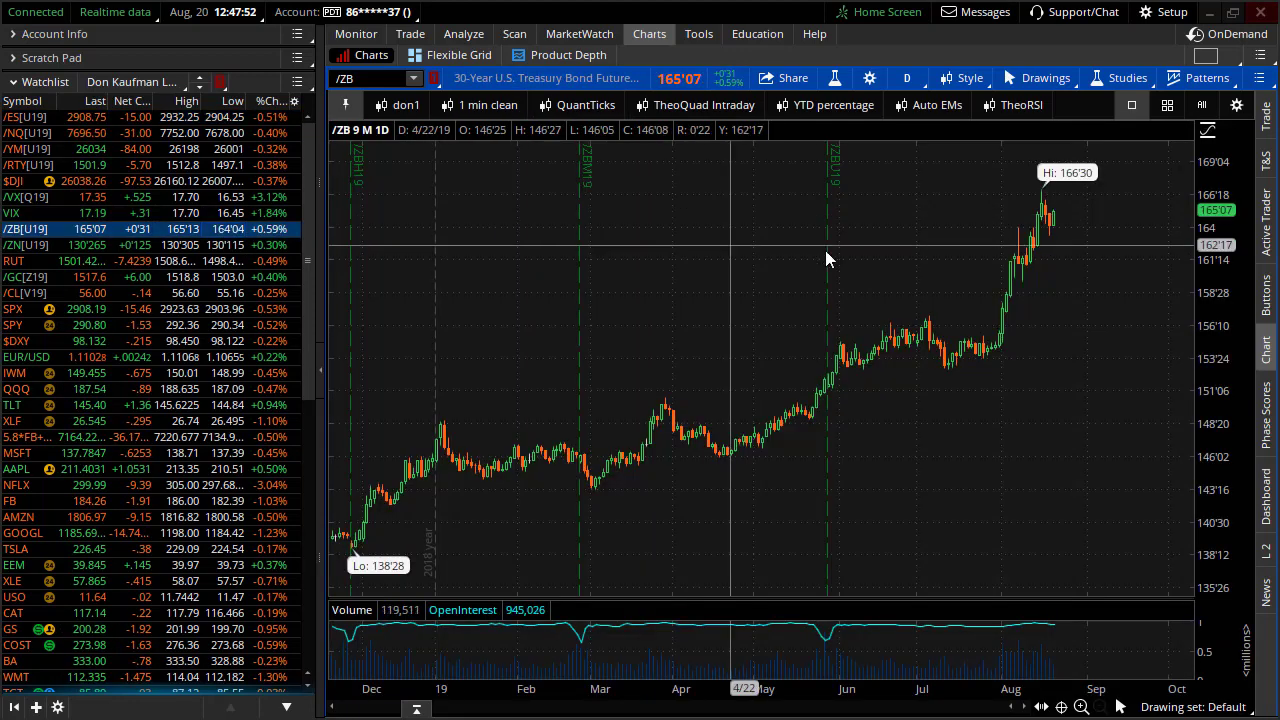
left_click_drag(886, 250, 1171, 209)
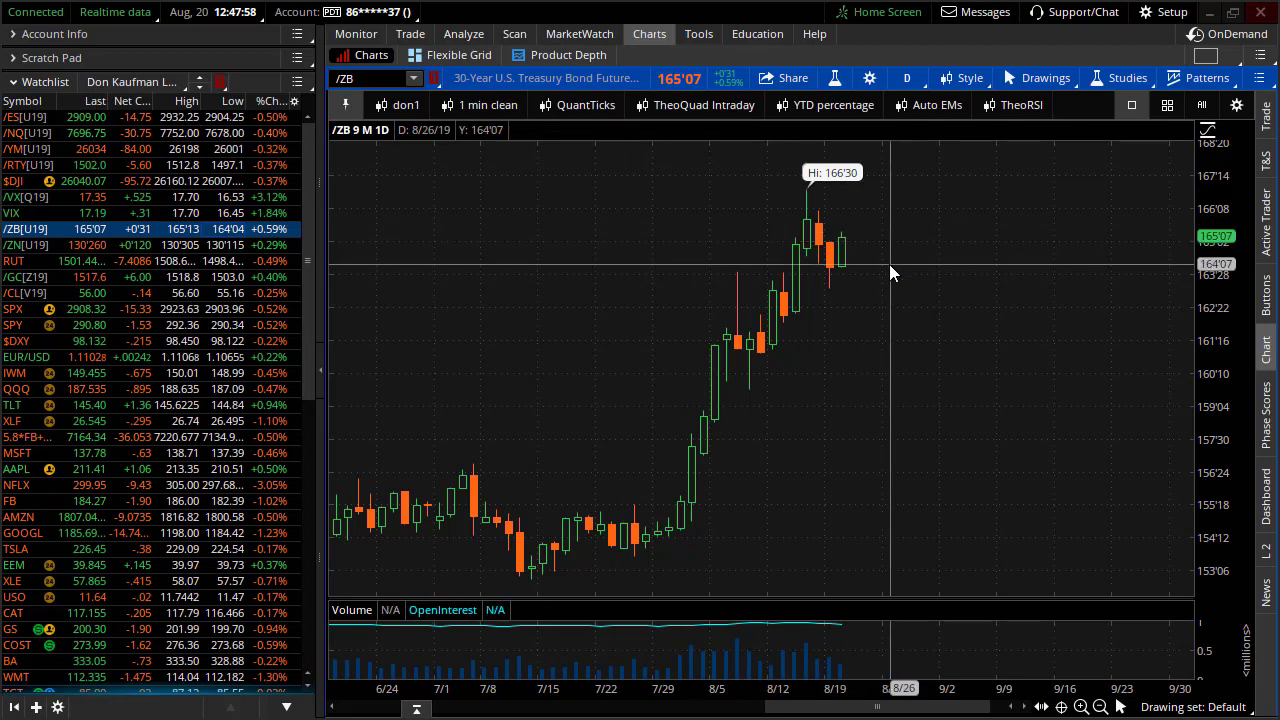
Show /VX futures on the Trade page with the filter set to ALL expirations.
left_click(180, 197)
left_click(411, 35)
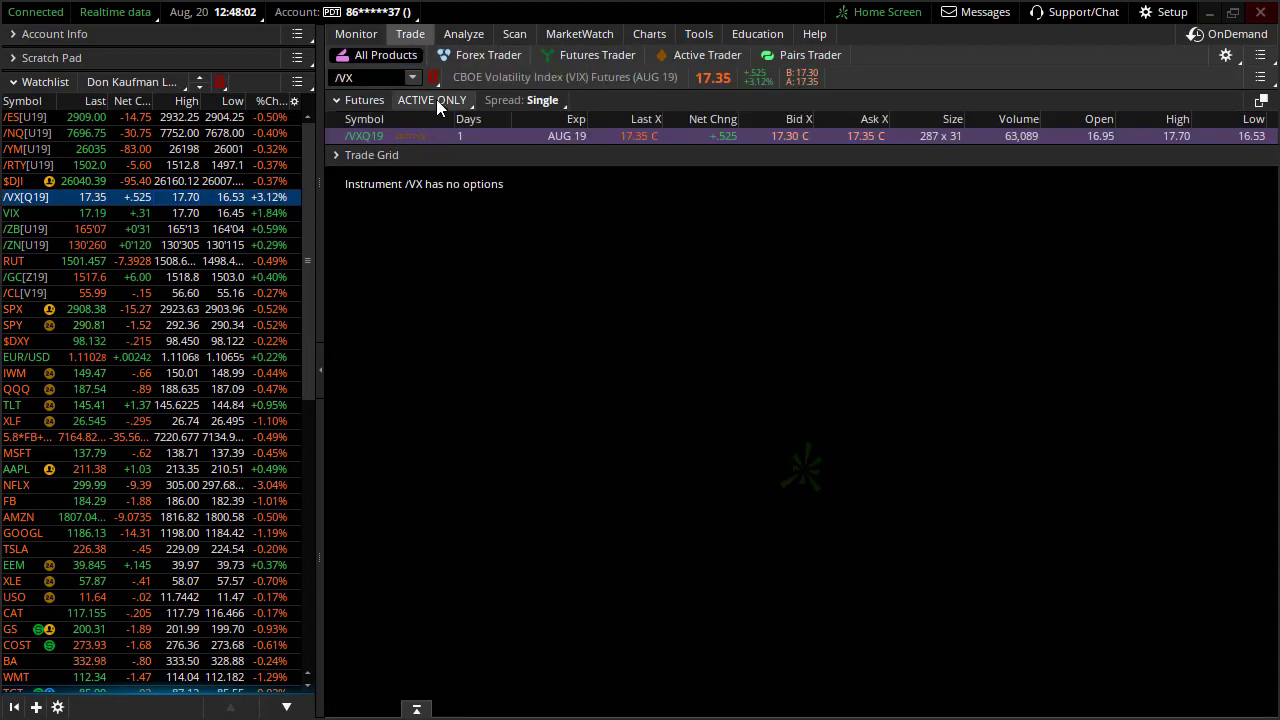
left_click(436, 99)
left_click(448, 177)
scroll(689, 150, "down", 3)
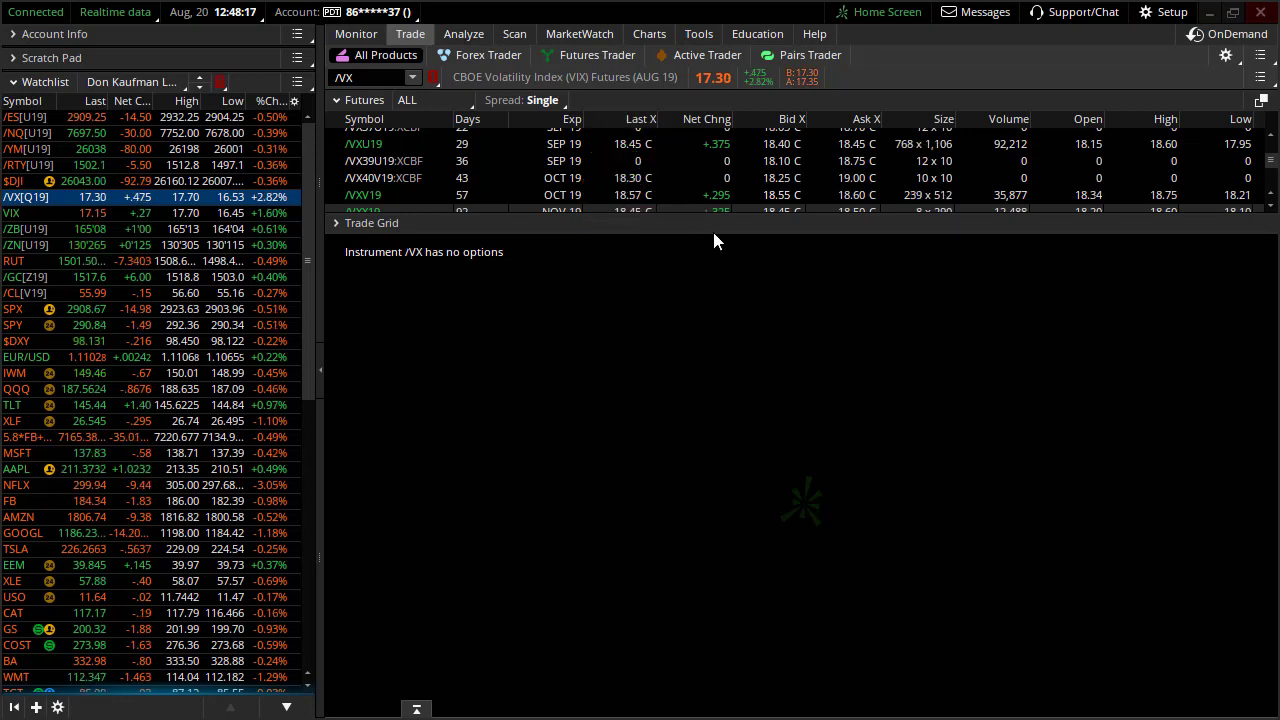
scroll(704, 169, "down", 1)
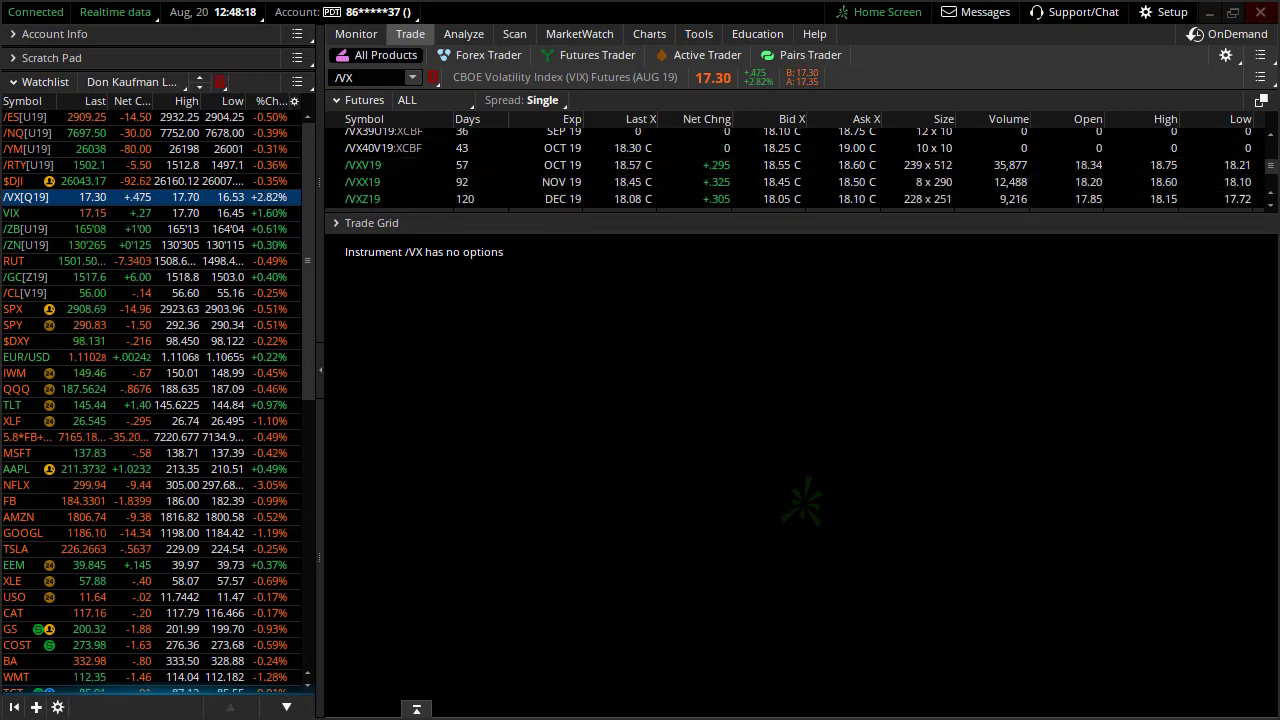
Sketch the VIX futures curve and point out the last prices, then clear the sketches.
left_click_drag(420, 377, 1120, 374)
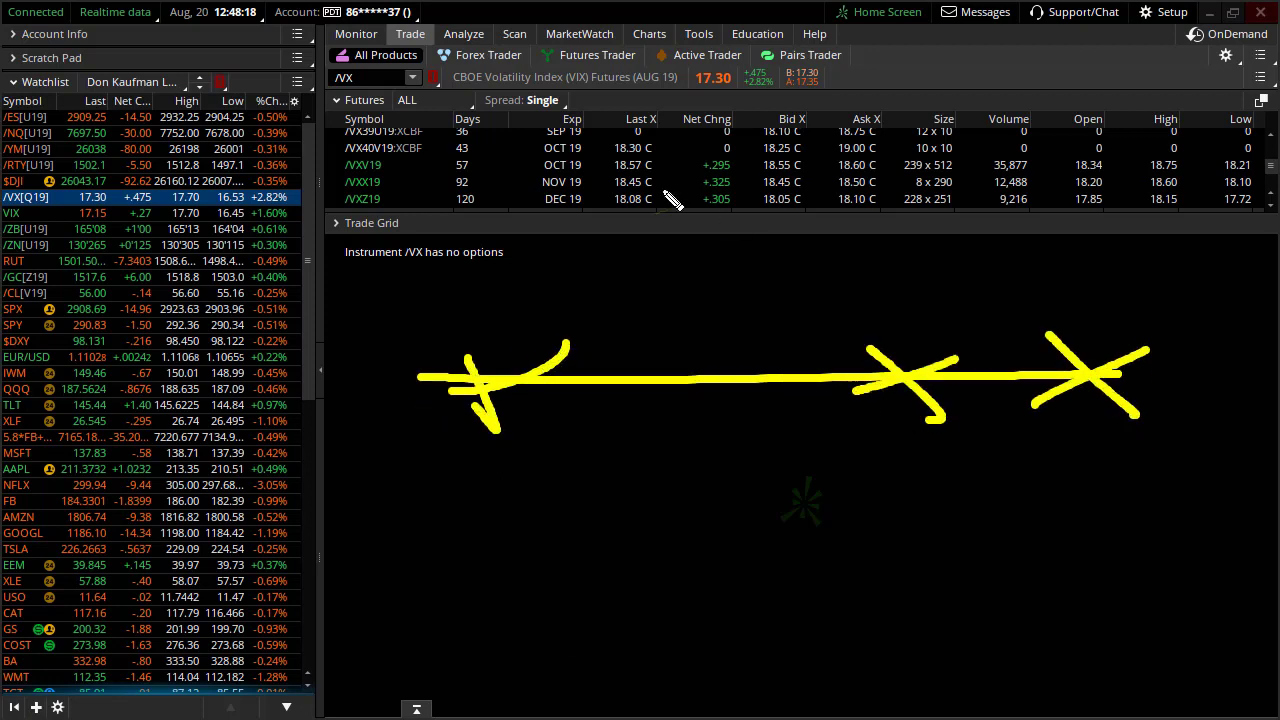
left_click_drag(634, 118, 704, 274)
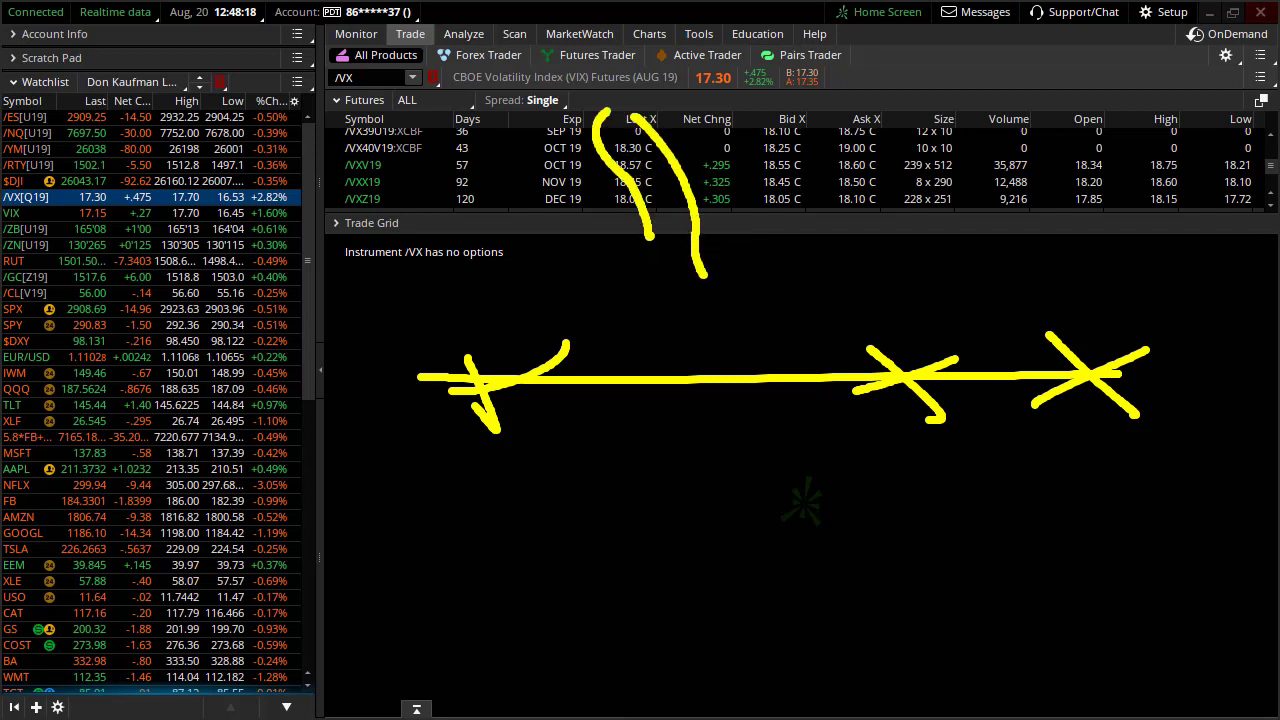
key("Escape")
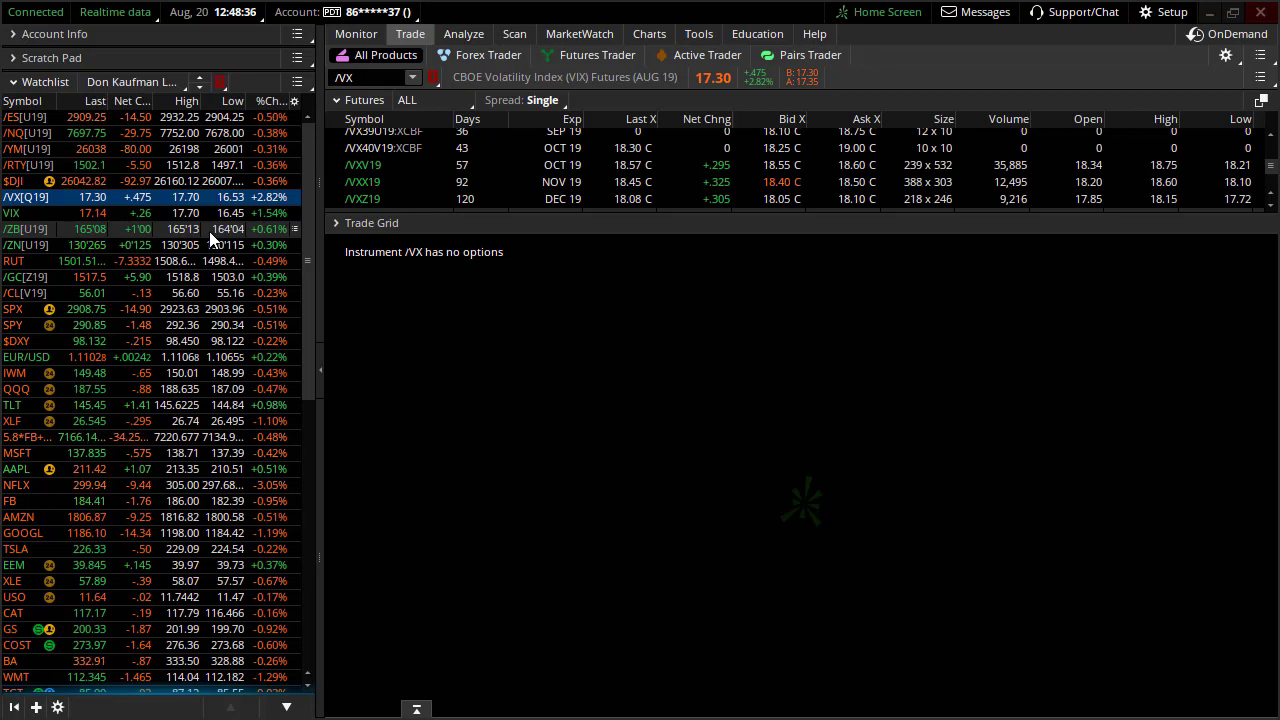
Chart XLF, then switch the chart to VVIX (last 104.17, up 2.95).
left_click(238, 424)
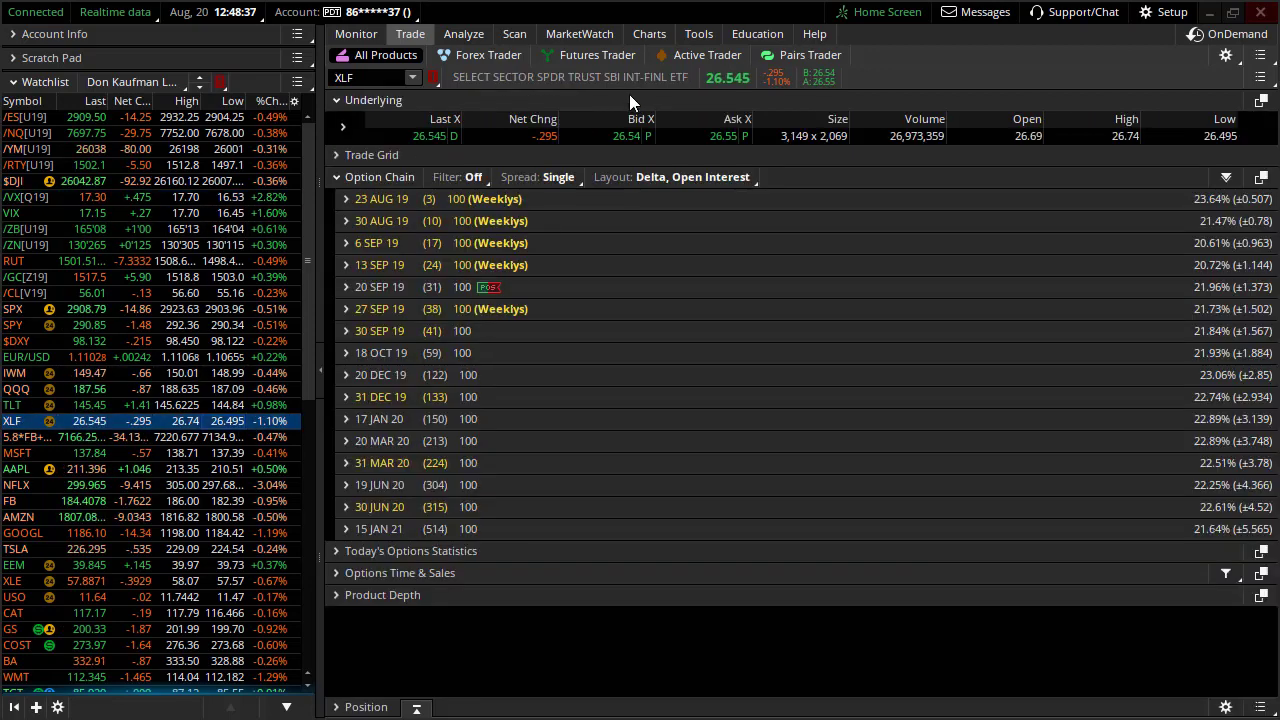
left_click(645, 35)
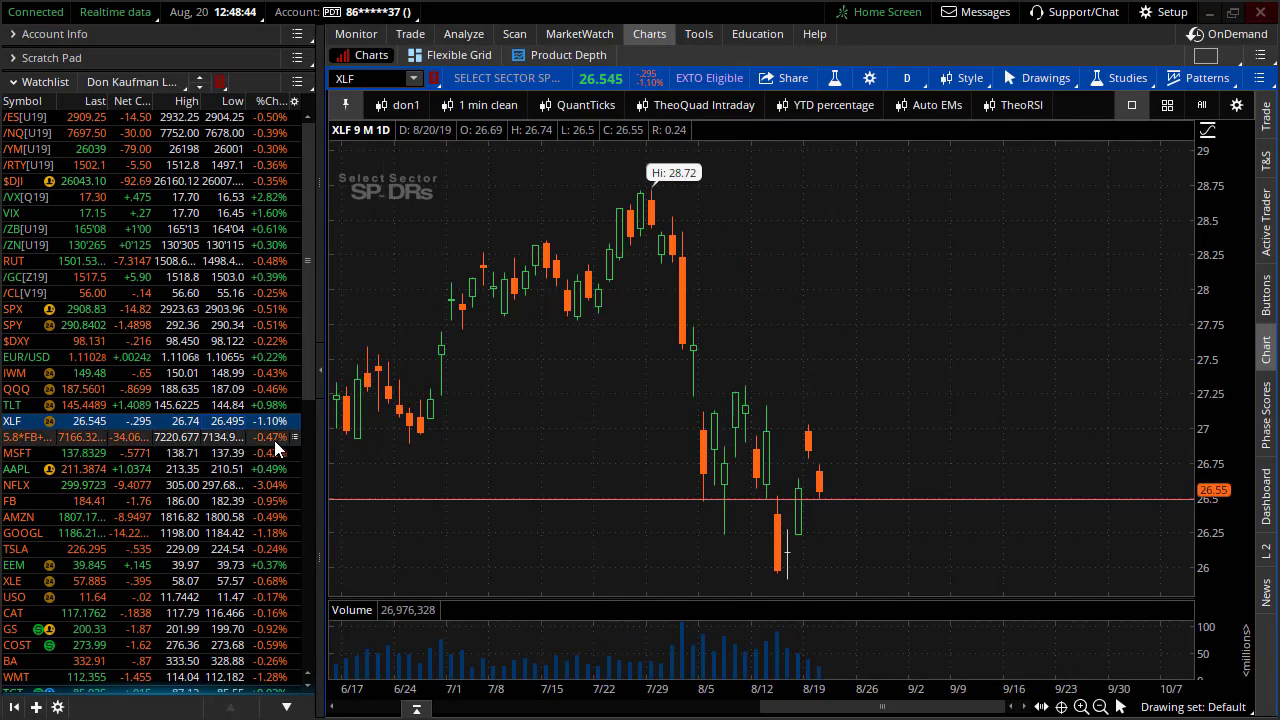
scroll(260, 455, "down", 10)
left_click(144, 441)
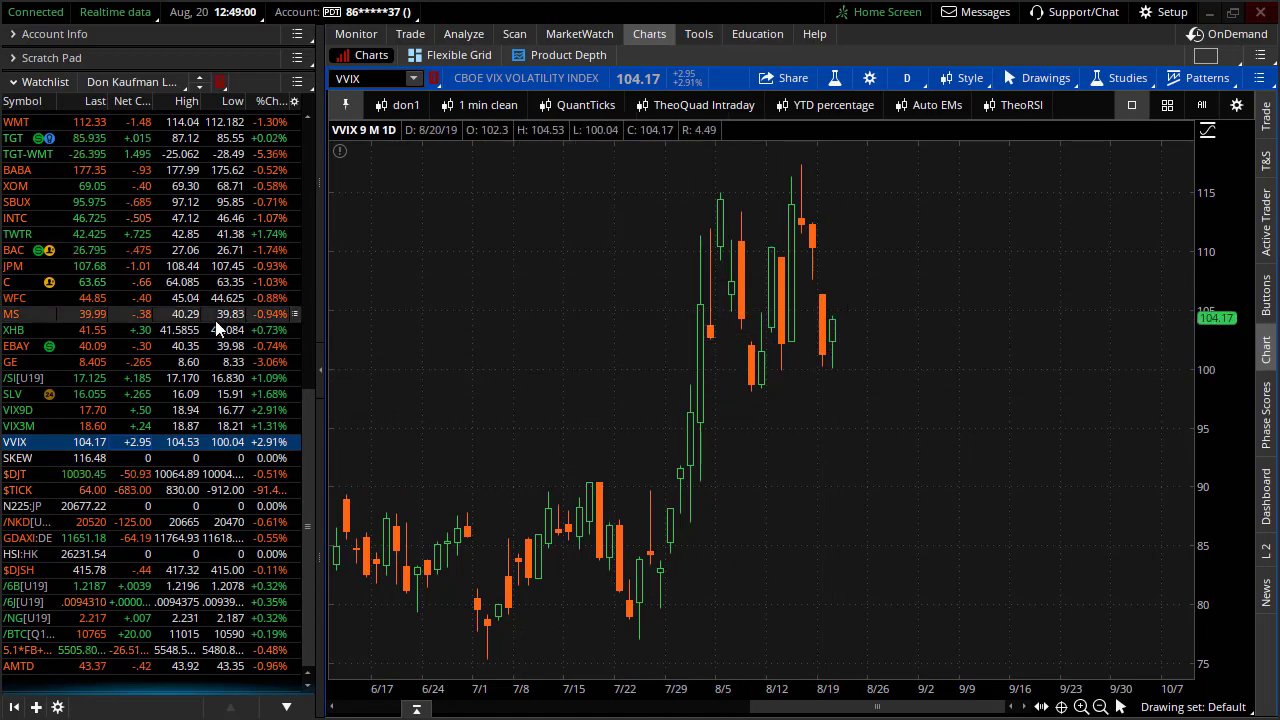
Expand the Scratch Pad and select the whole Jackson Hole- line.
scroll(195, 292, "up", 10)
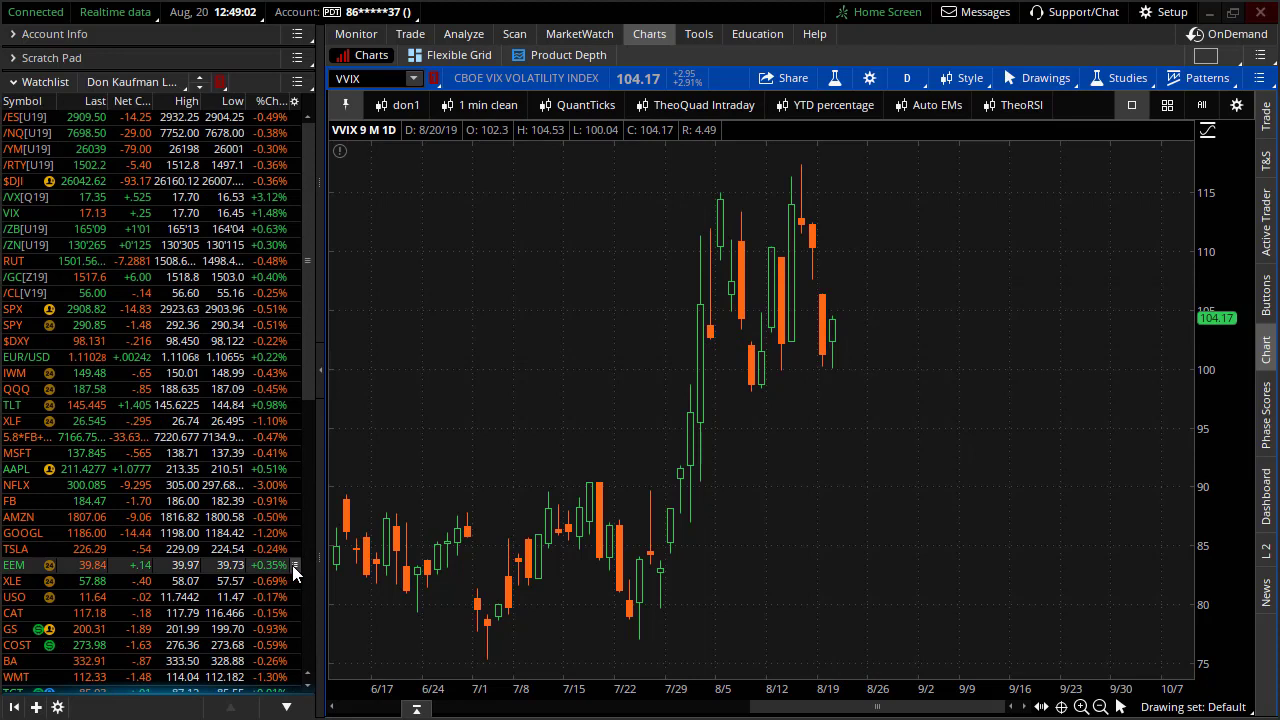
left_click(80, 58)
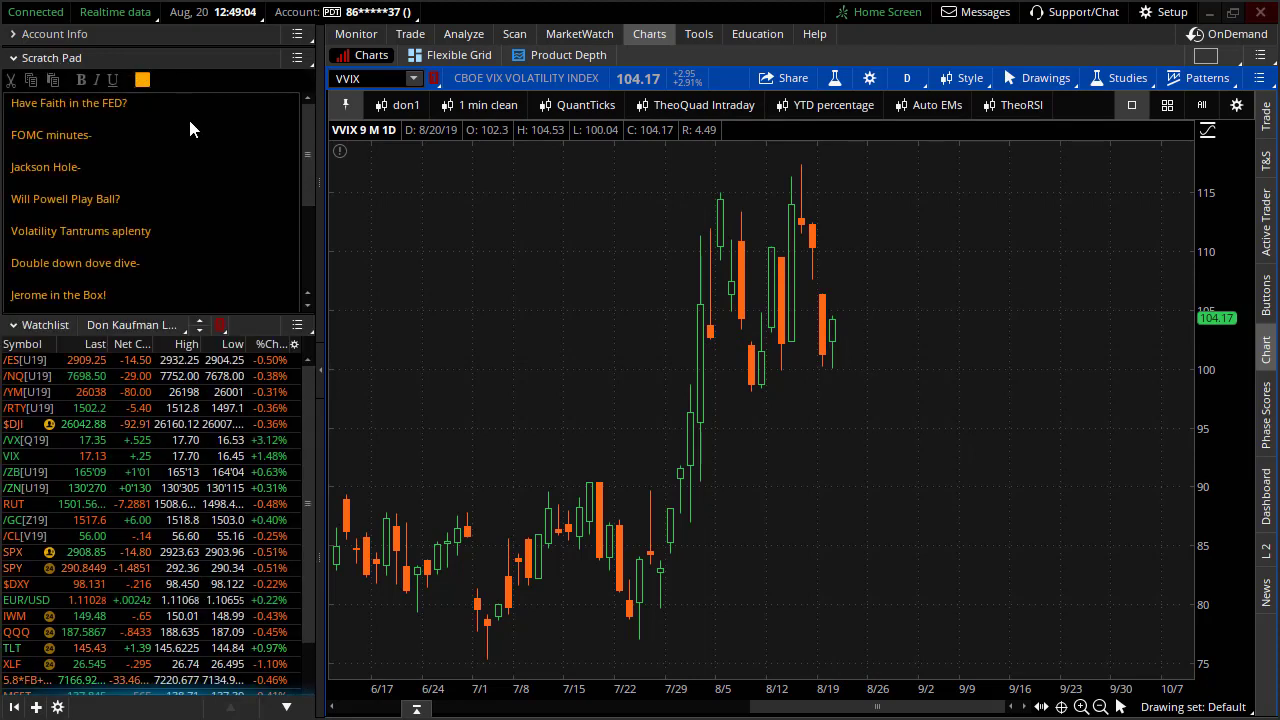
triple_click(140, 167)
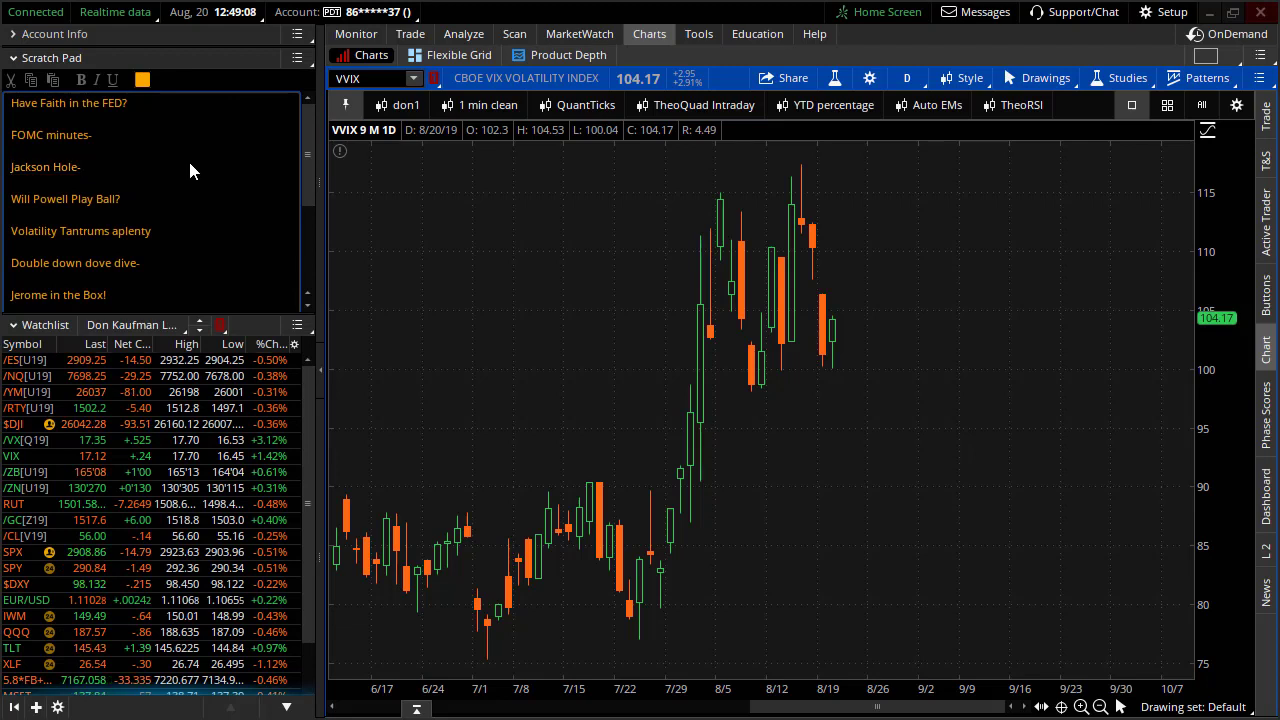